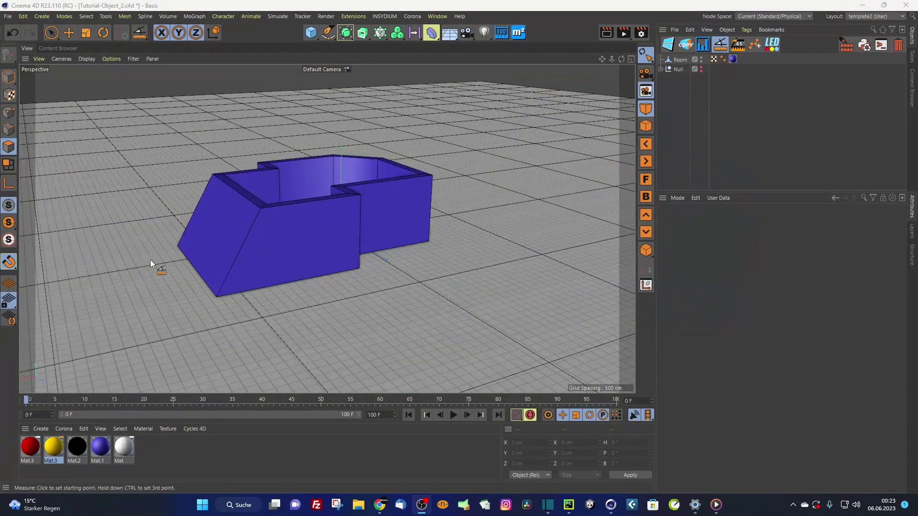
scroll(332, 225, up, 1)
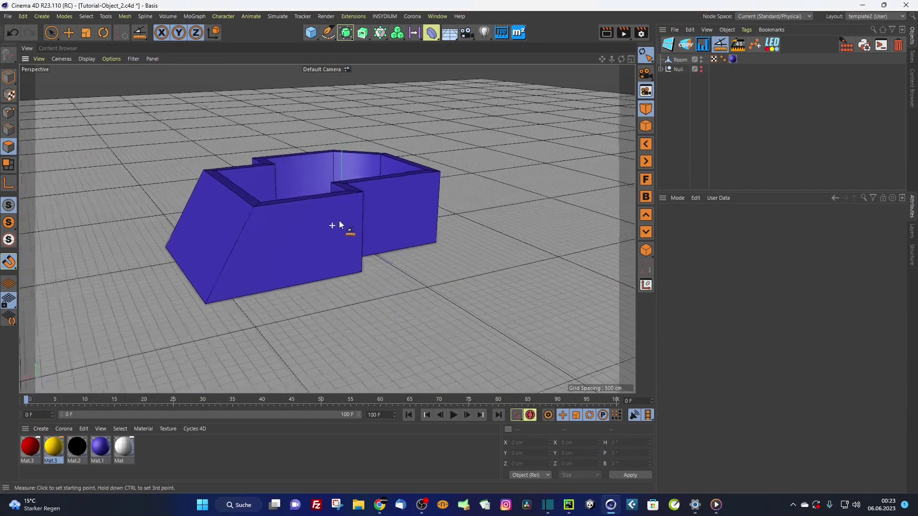
alt+middle_drag(339, 221, 346, 223)
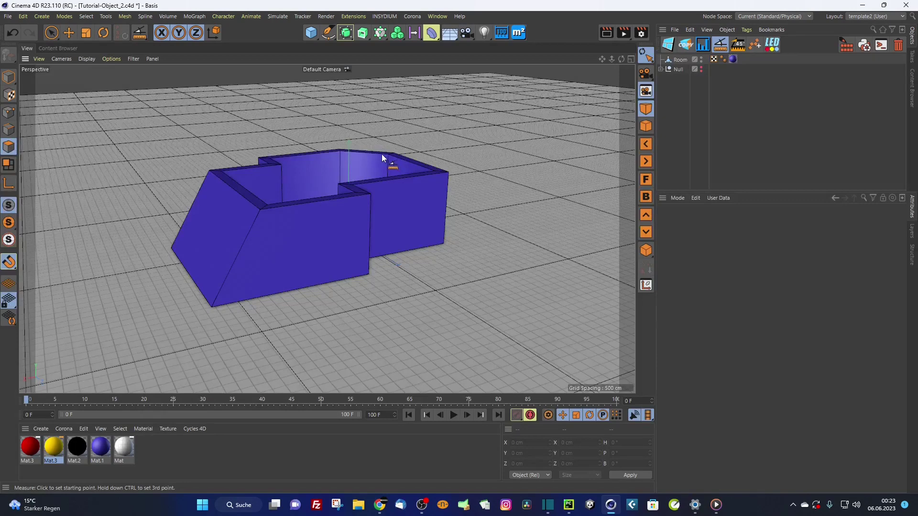
alt+middle_drag(363, 185, 377, 176)
mouse_move(377, 177)
alt+right_down()
mouse_move(371, 182)
mouse_move(383, 185)
alt+right_up()
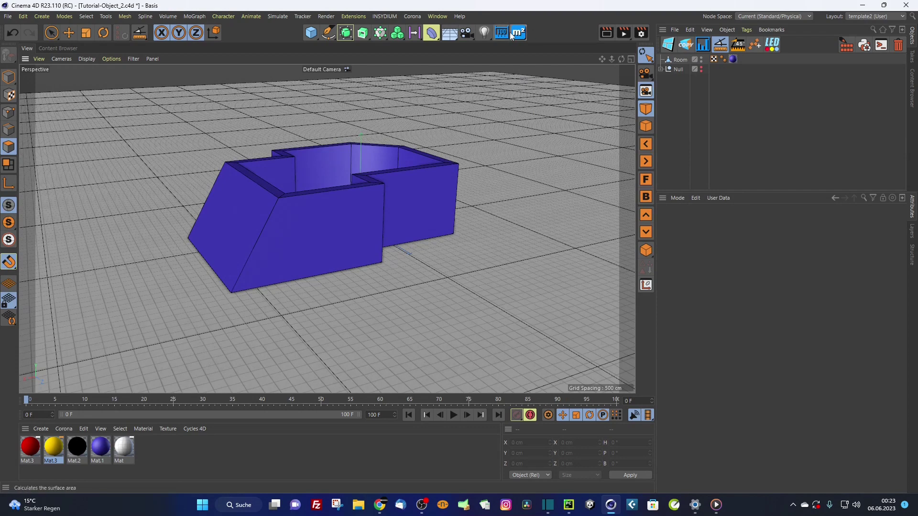
click(354, 16)
mouse_move(375, 210)
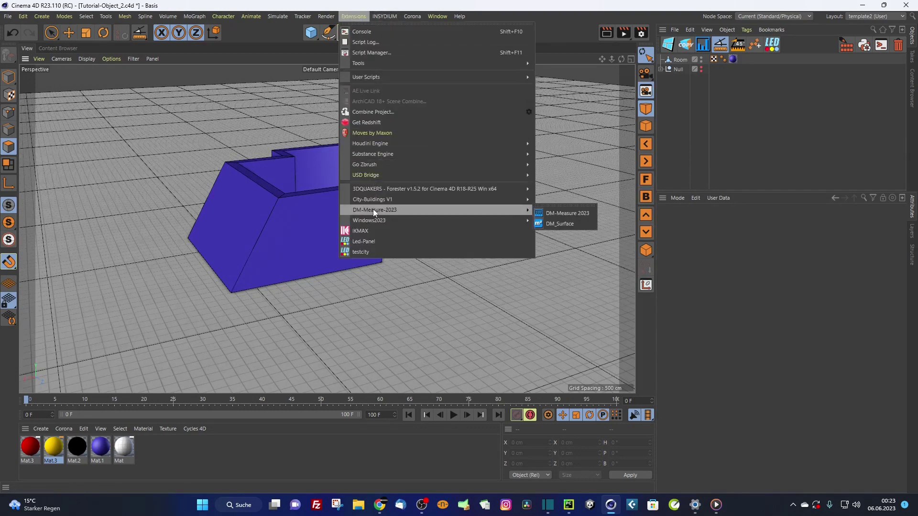
click(570, 30)
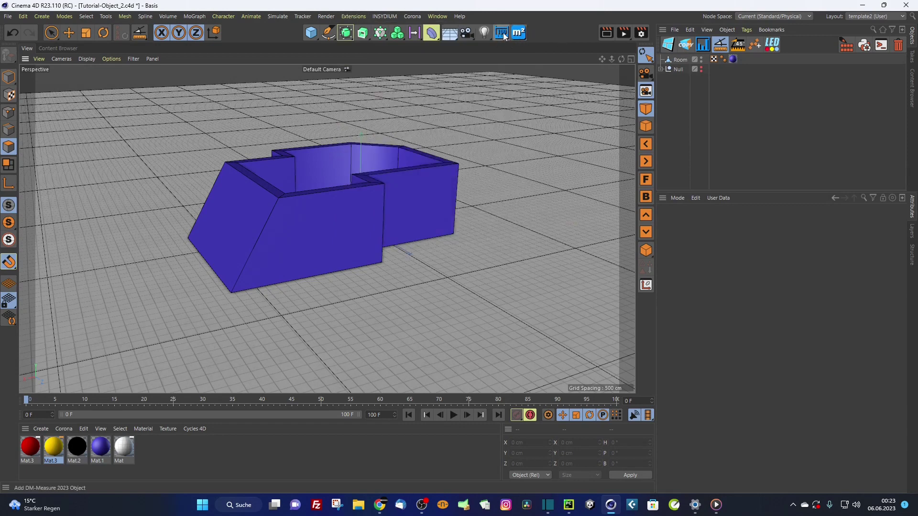
- Add a DM-Measure 2023 object, create a new measure in it and expand it in the object hierarchy
click(503, 33)
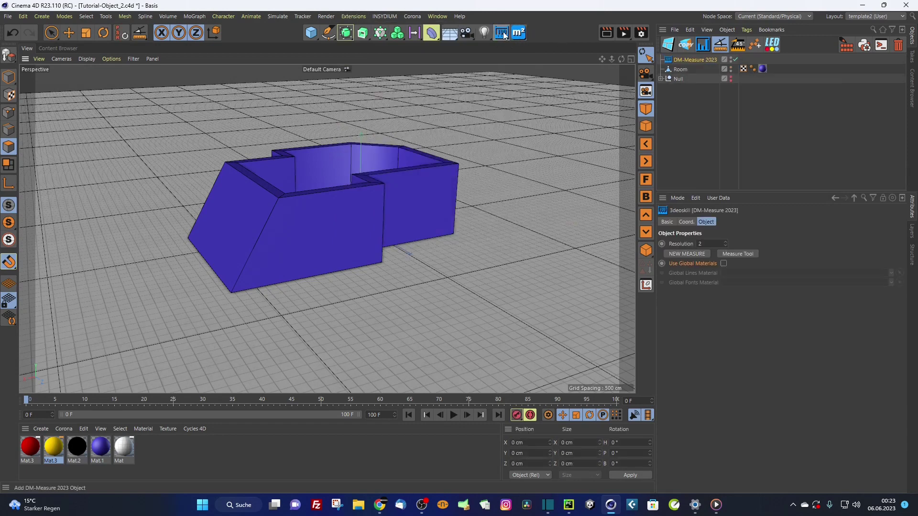
click(684, 255)
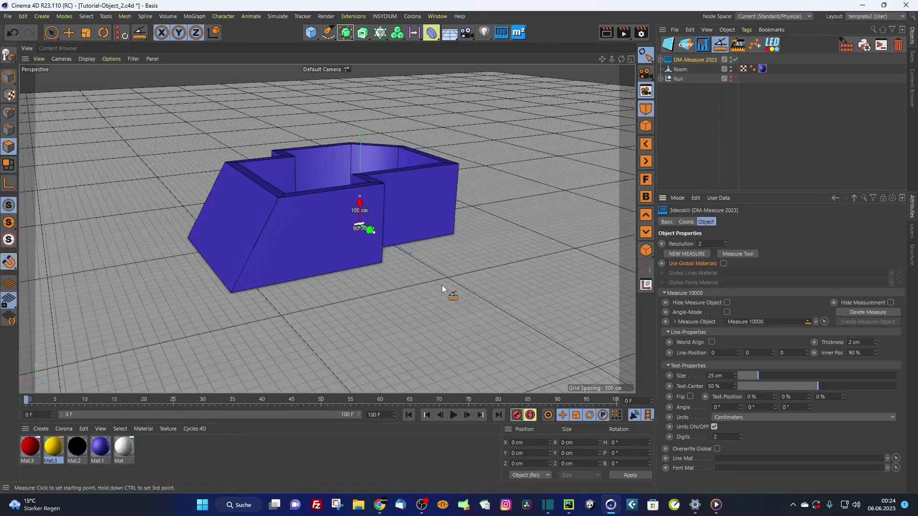
scroll(369, 233, up, 1)
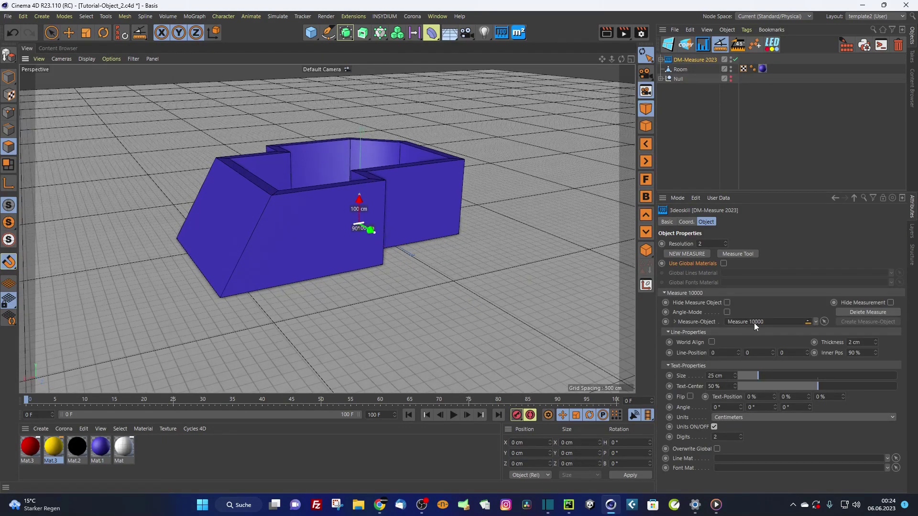
click(661, 60)
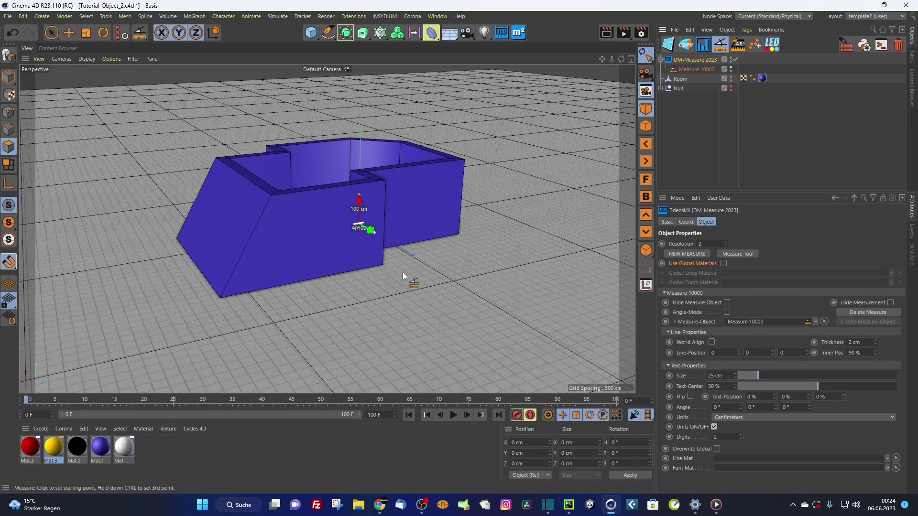
- Snap the measure to the room's near bottom corner, the front wall's other bottom corner and the top corner of its slanted edge
alt+drag(401, 274, 399, 253)
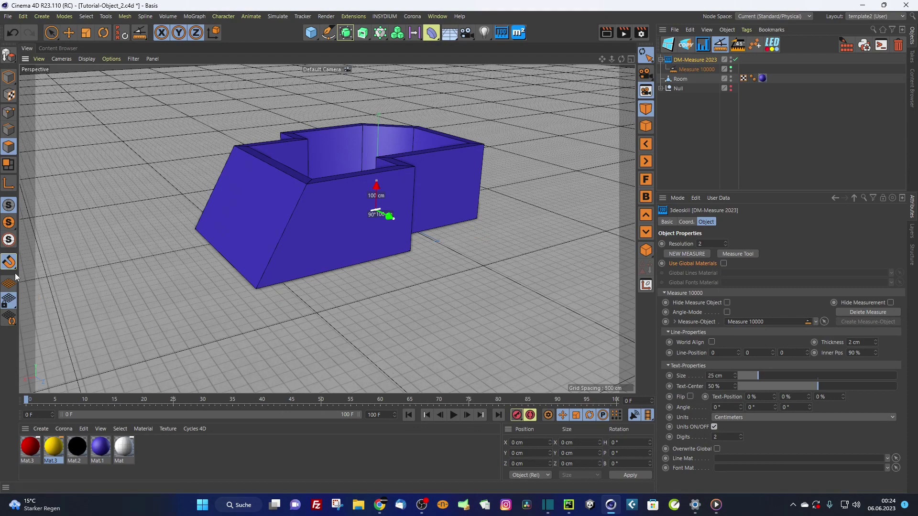
click(256, 290)
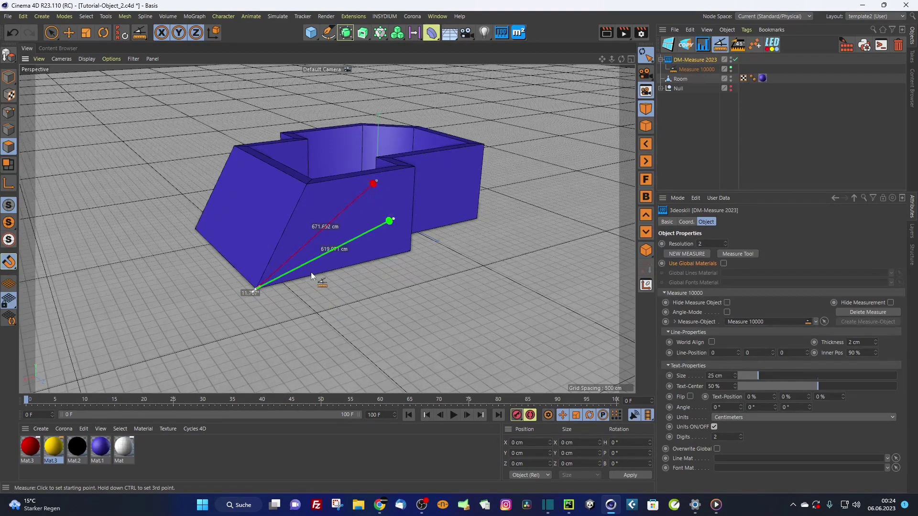
ctrl+click(410, 251)
alt+drag(329, 268, 337, 268)
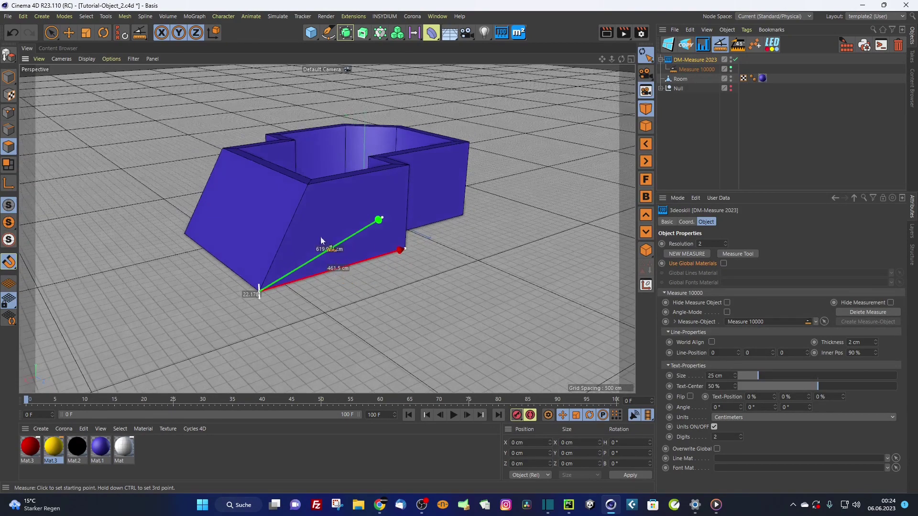
click(308, 185)
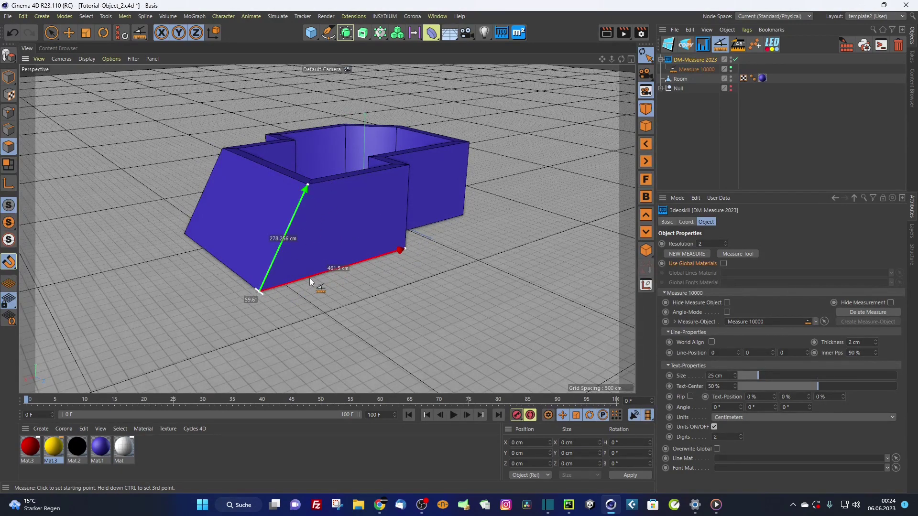
- Offset the dimension line away from the wall with a third line-position value of -280, and set Inner Pos to 95 %
alt+drag(334, 270, 336, 250)
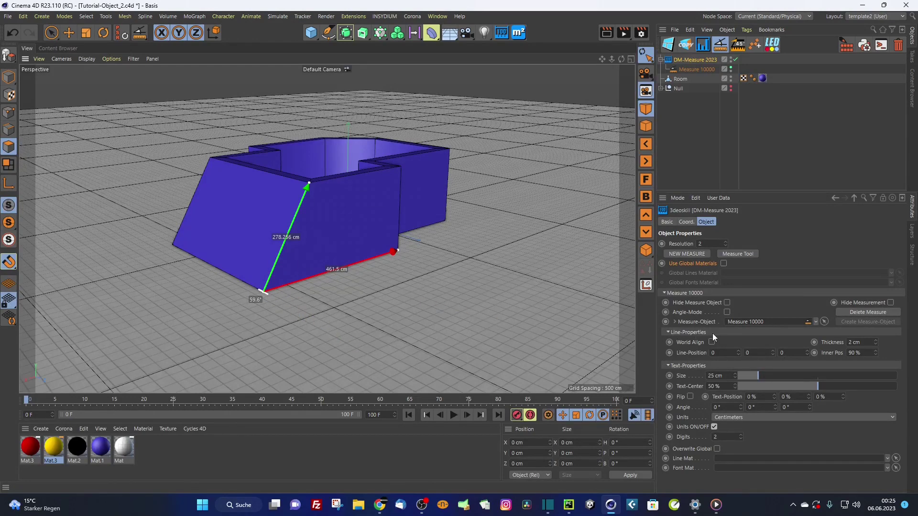
drag(808, 353, 808, 385)
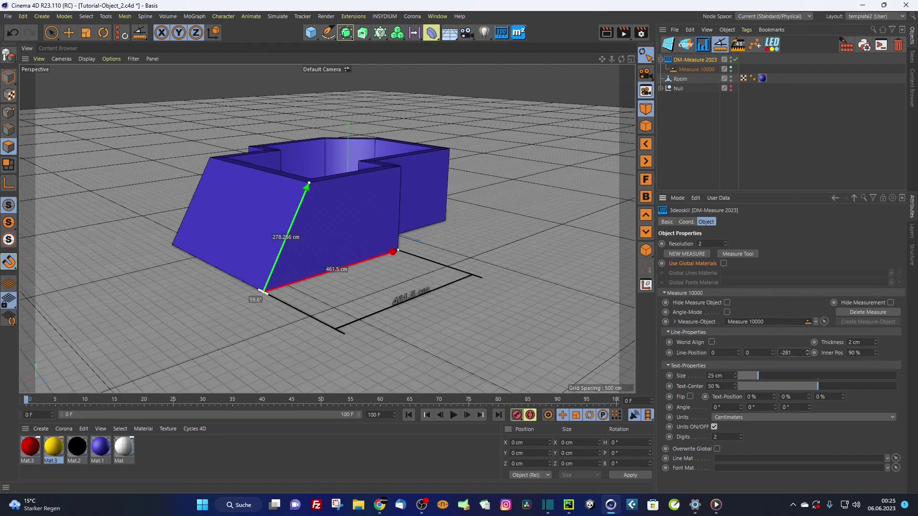
click(807, 351)
mouse_move(870, 353)
mouse_down()
mouse_move(855, 353)
mouse_move(876, 352)
mouse_up()
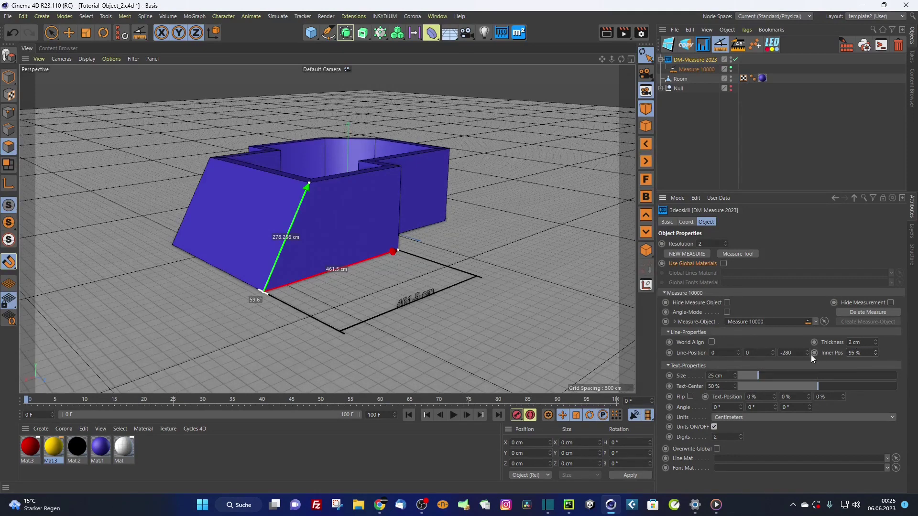
- Try raising the dimension line with a second line-position value of 66, and reset it to 0
drag(773, 354, 773, 322)
mouse_move(738, 352)
mouse_down()
mouse_move(738, 331)
mouse_move(738, 404)
mouse_move(739, 358)
mouse_up()
right_click(738, 354)
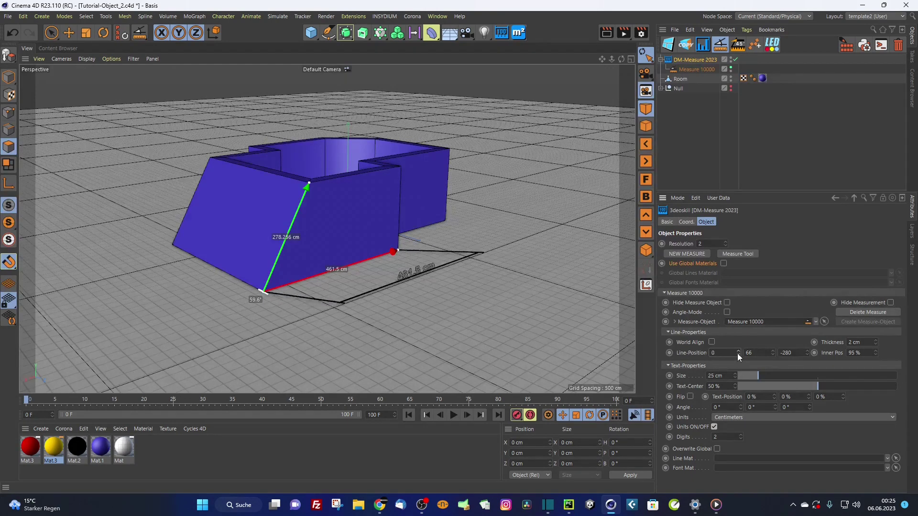
alt+drag(416, 273, 424, 277)
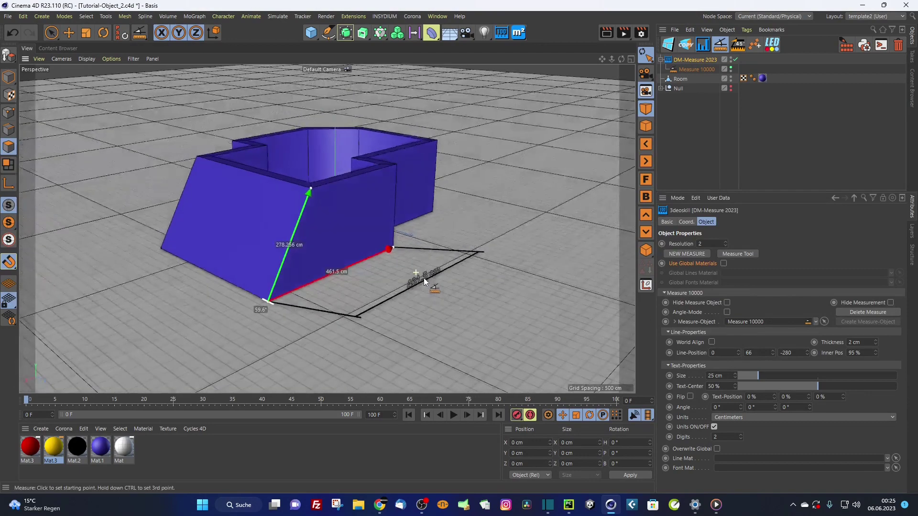
right_click(772, 353)
alt+drag(487, 286, 446, 290)
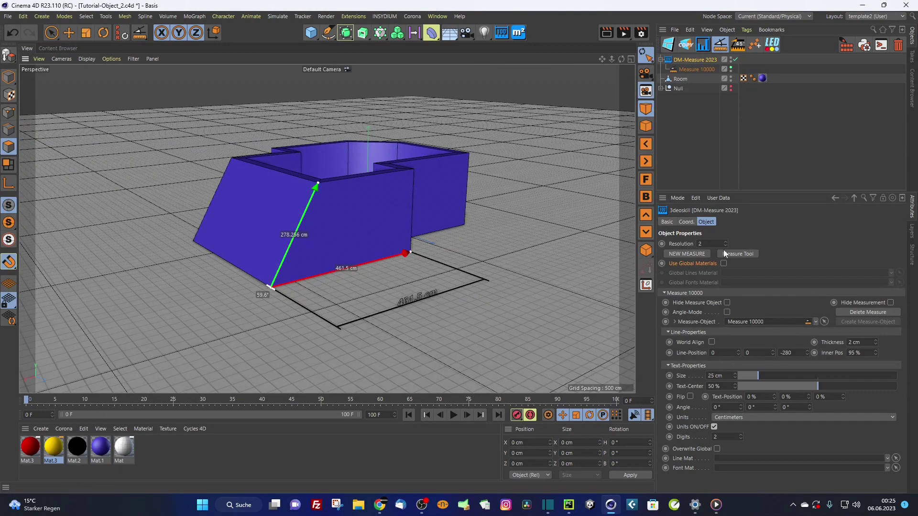
- Try resolutions of 1 and 5 on the dimension lines, and set the measure object's resolution to 3
click(699, 252)
scroll(487, 278, up, 5)
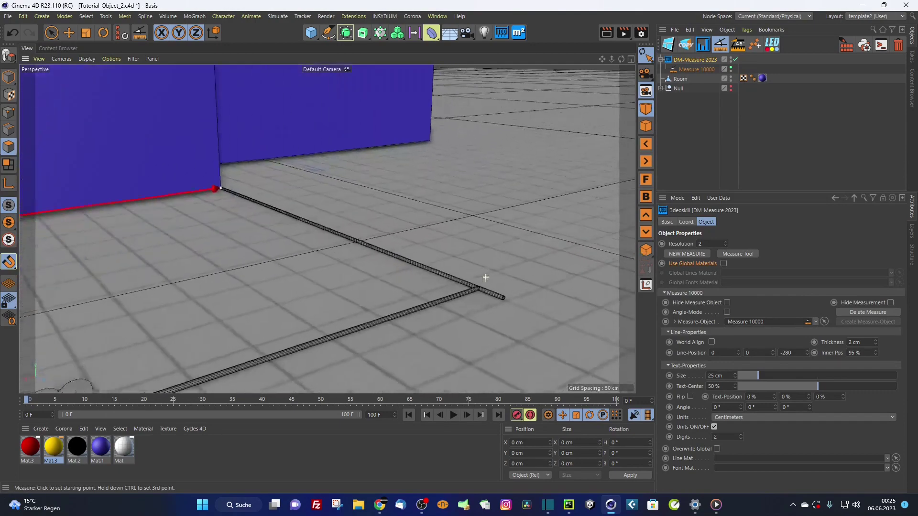
scroll(485, 278, up, 5)
scroll(469, 309, up, 3)
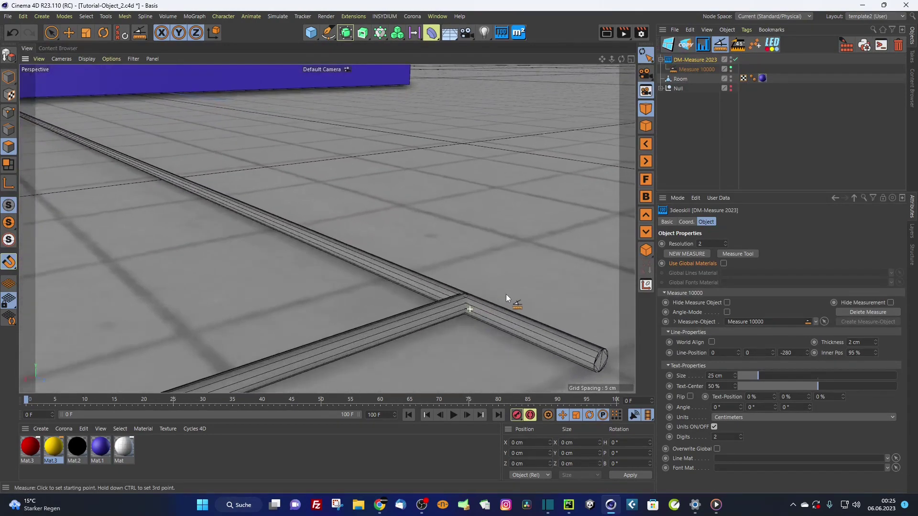
click(726, 243)
click(726, 243)
click(725, 247)
click(726, 246)
click(726, 246)
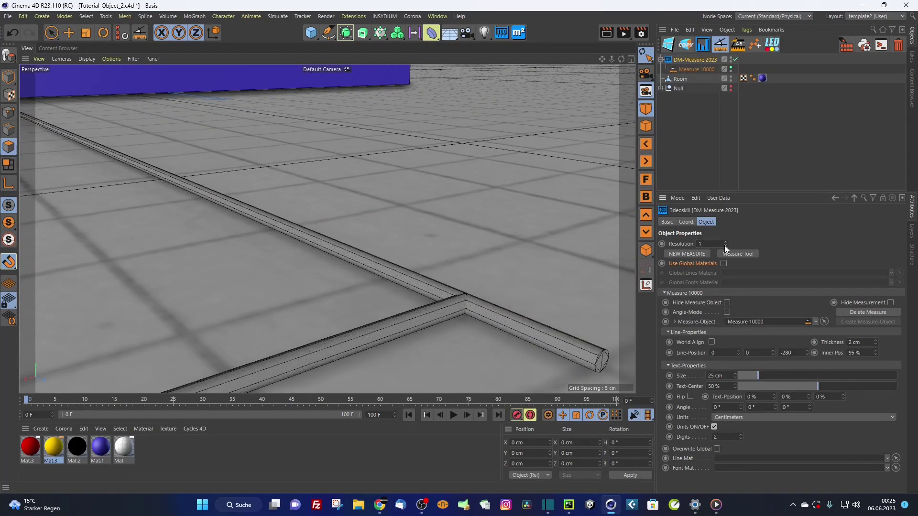
click(725, 242)
click(725, 242)
click(725, 241)
click(725, 241)
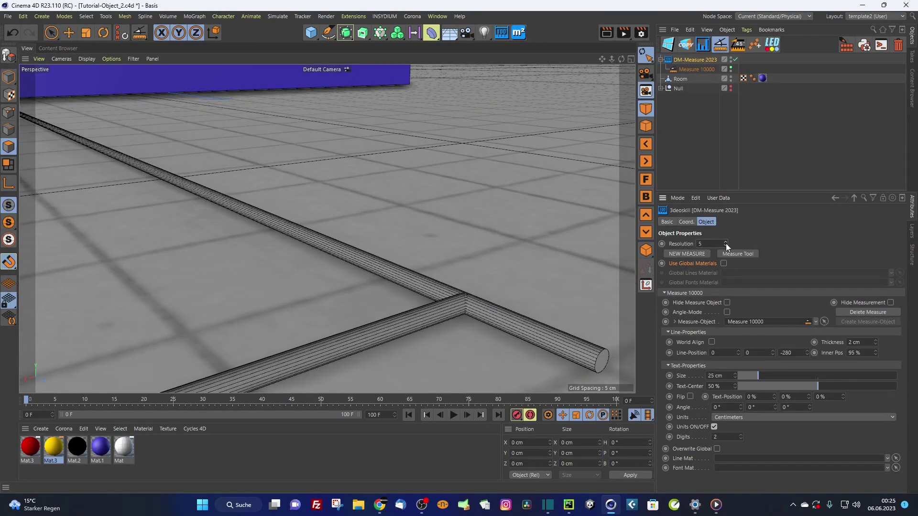
click(726, 245)
click(726, 246)
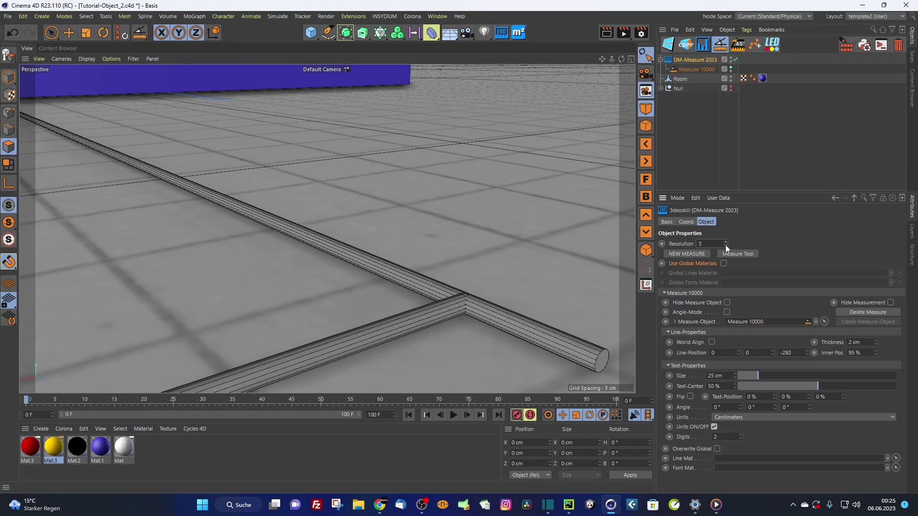
click(725, 246)
click(725, 245)
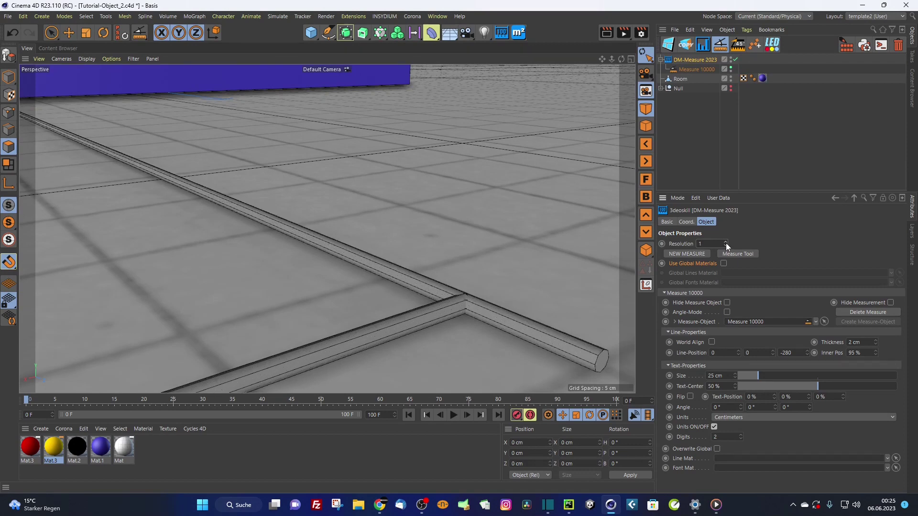
click(725, 242)
click(725, 242)
- Enlarge the dimension text to 40 cm and set its text centre to 50 %
alt+right_drag(532, 265, 310, 312)
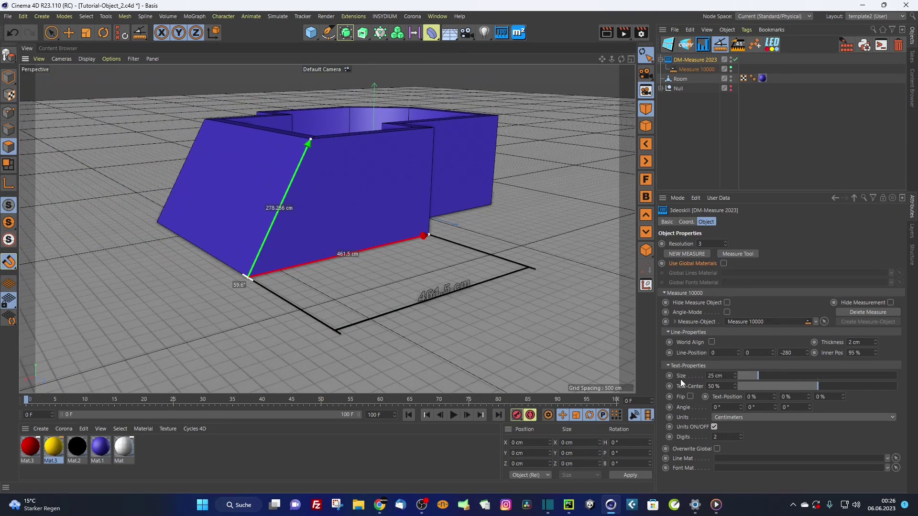
drag(760, 376, 815, 386)
click(811, 387)
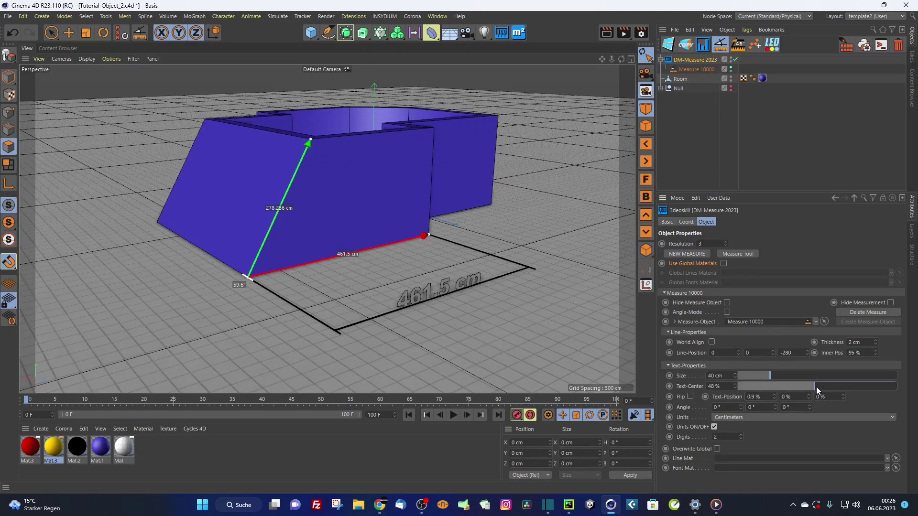
mouse_move(816, 387)
mouse_down()
mouse_move(809, 405)
mouse_move(777, 354)
mouse_move(808, 401)
mouse_up()
- Try raising the dimension line to a second line-position value of 106 and shifting the text's position
alt+drag(446, 278, 514, 220)
drag(844, 396, 809, 394)
right_click(842, 396)
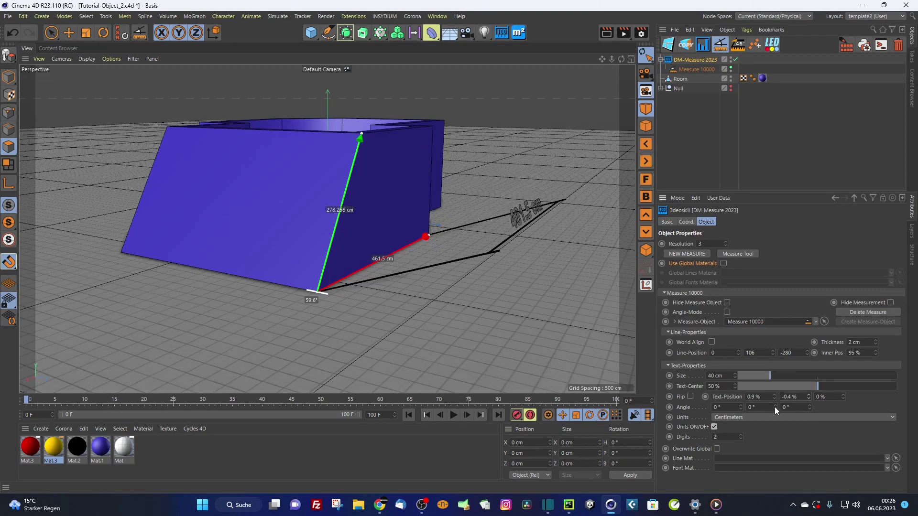
- Rotate the dimension text by setting its second angle value to -90°
double_click(754, 407)
text(90)
key(Return)
click(749, 407)
text(-)
key(Return)
- Reset the first two text-position values to 0 % and set the third to -1.9 %
alt+drag(541, 228, 522, 259)
click(808, 398)
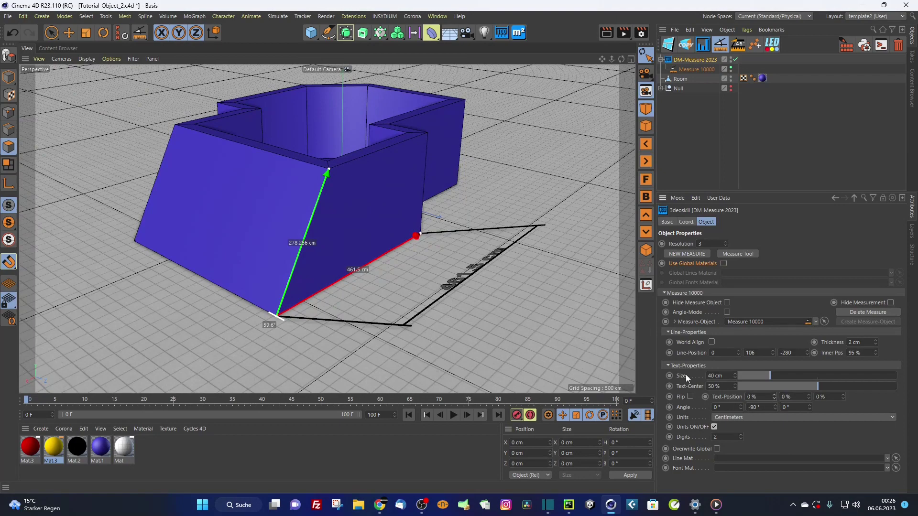
scroll(478, 274, up, 2)
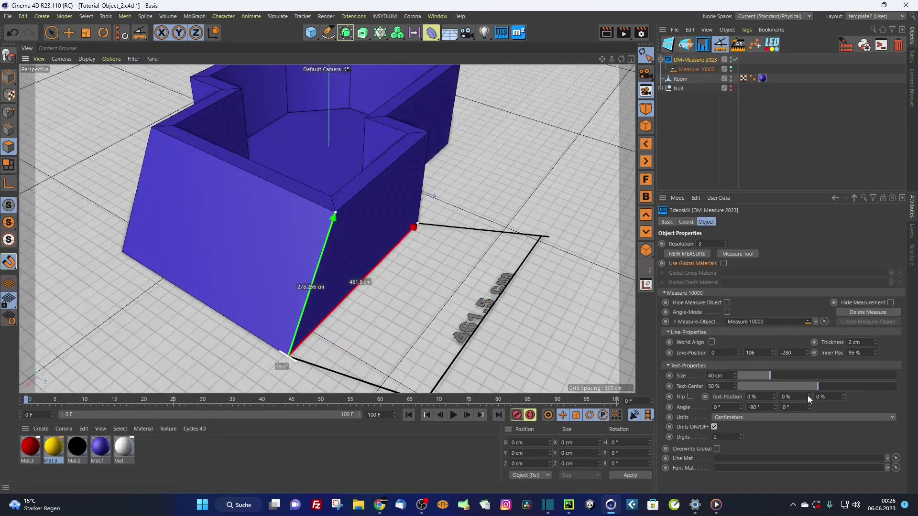
drag(808, 395, 843, 398)
right_click(809, 397)
- Lower the dimension line back to the floor with a second line-position value of 0
alt+drag(538, 306, 476, 282)
scroll(474, 288, down, 2)
drag(773, 355, 773, 363)
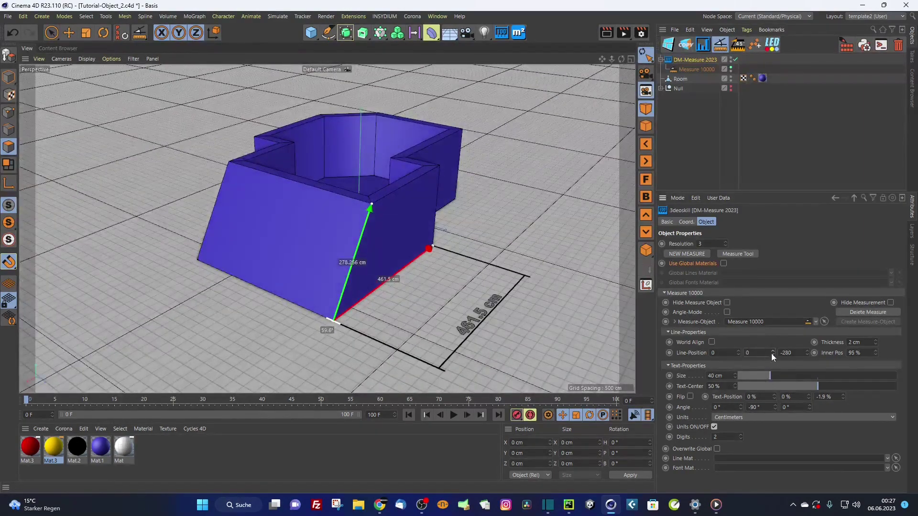
- Turn off the unit label in the dimension text and set its digits to 0
alt+drag(504, 310, 466, 263)
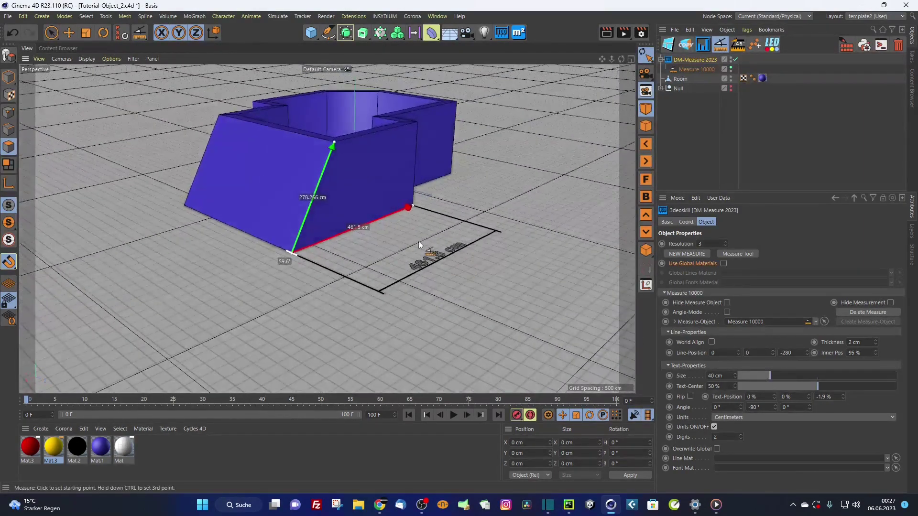
scroll(418, 241, up, 2)
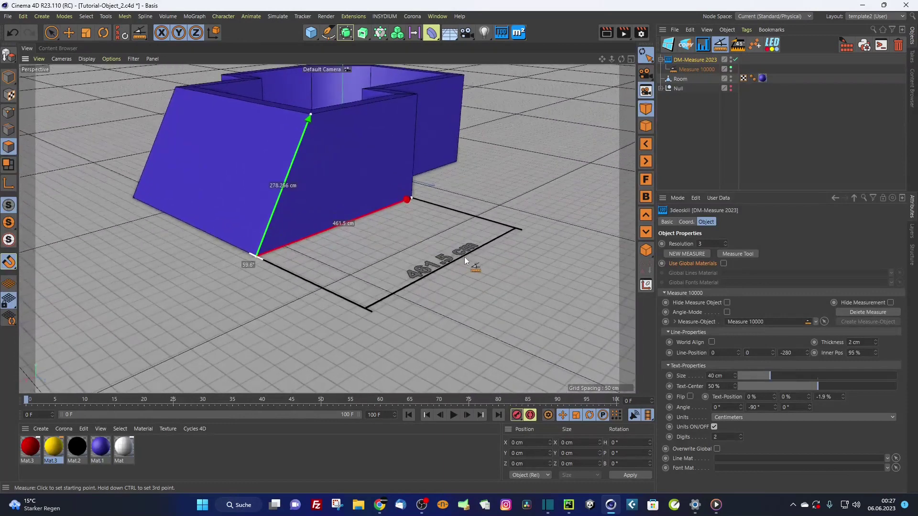
click(714, 427)
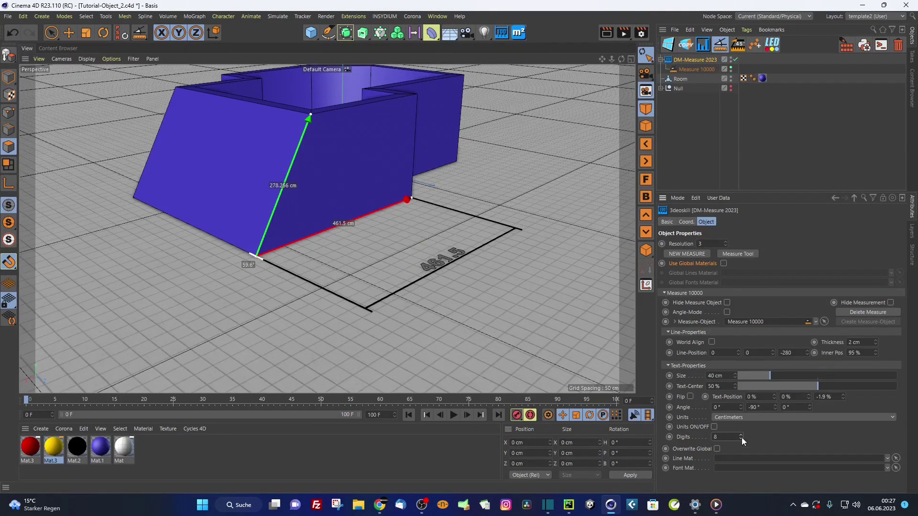
click(741, 440)
click(740, 440)
scroll(478, 287, up, 5)
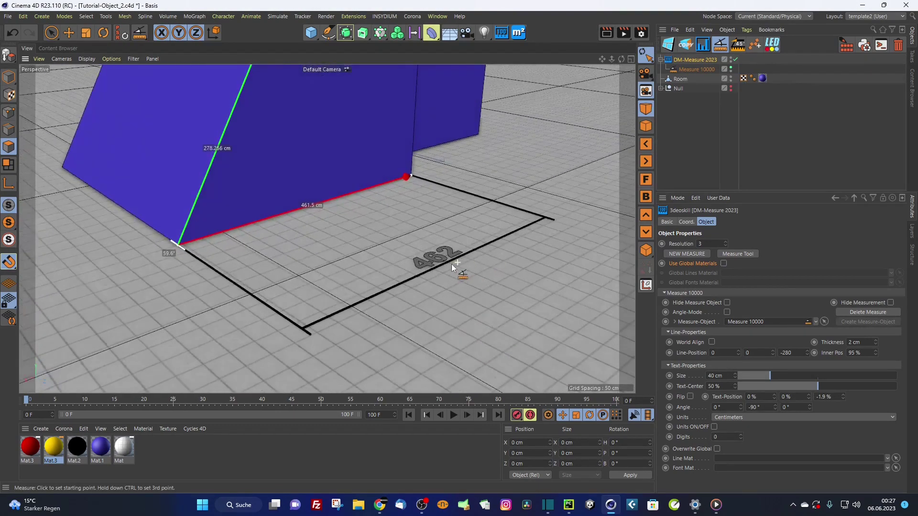
- Set the dimension text's digits to 2 and turn its unit label back on
alt+drag(452, 265, 462, 254)
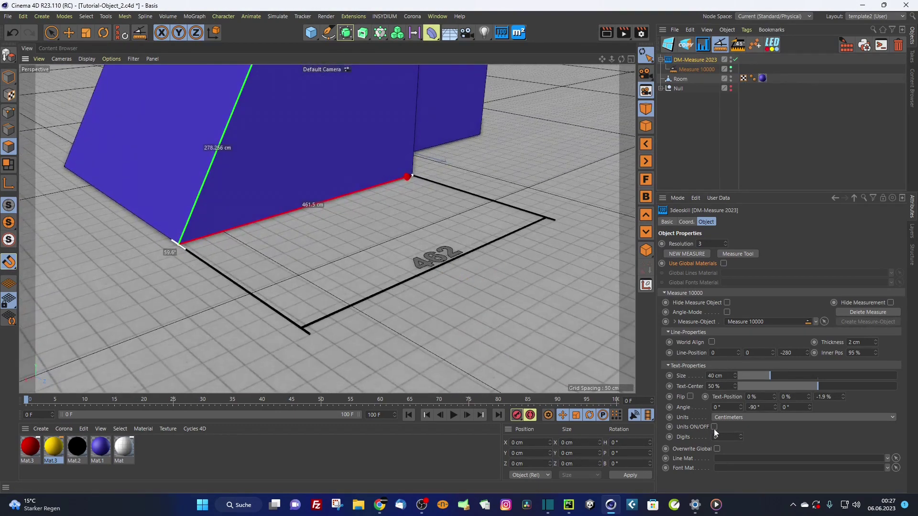
click(741, 435)
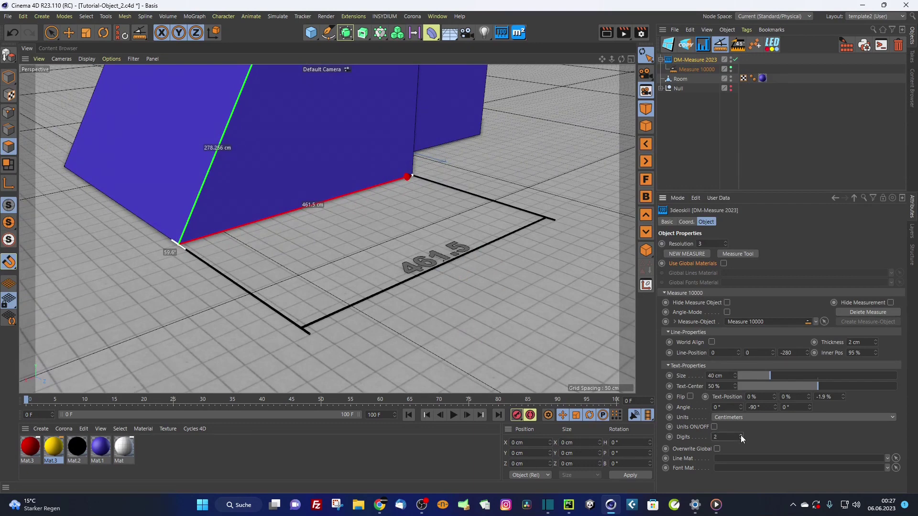
click(714, 427)
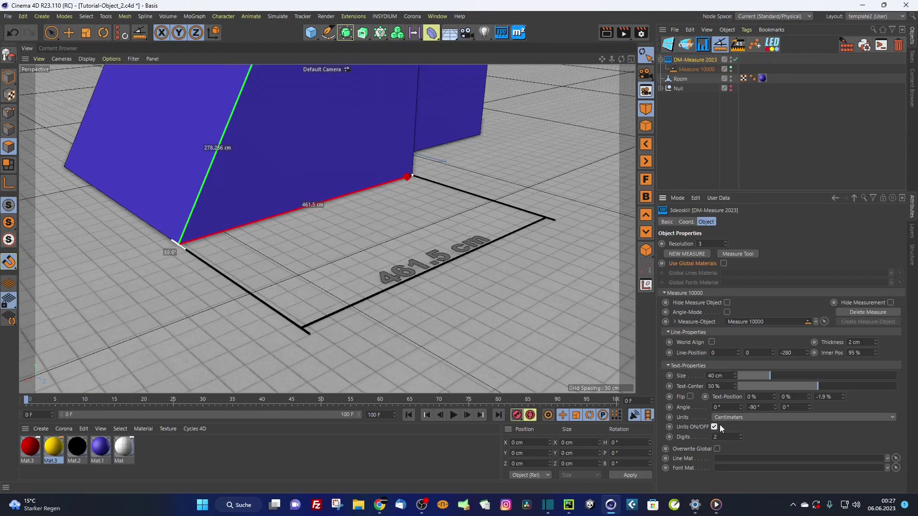
scroll(501, 330, down, 10)
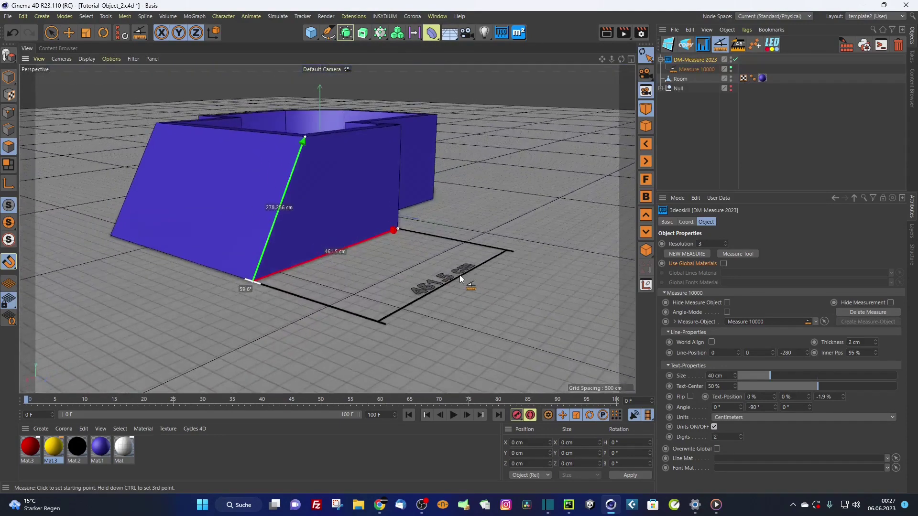
scroll(462, 280, up, 2)
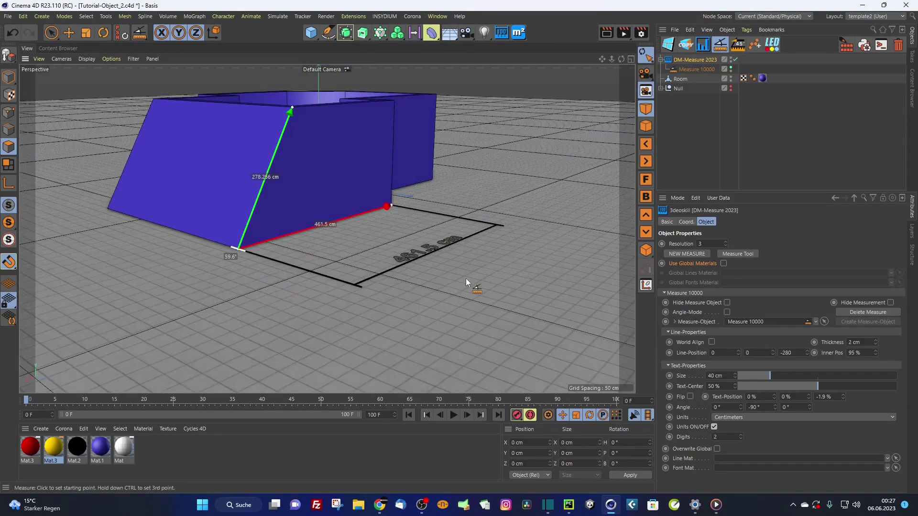
scroll(435, 240, up, 2)
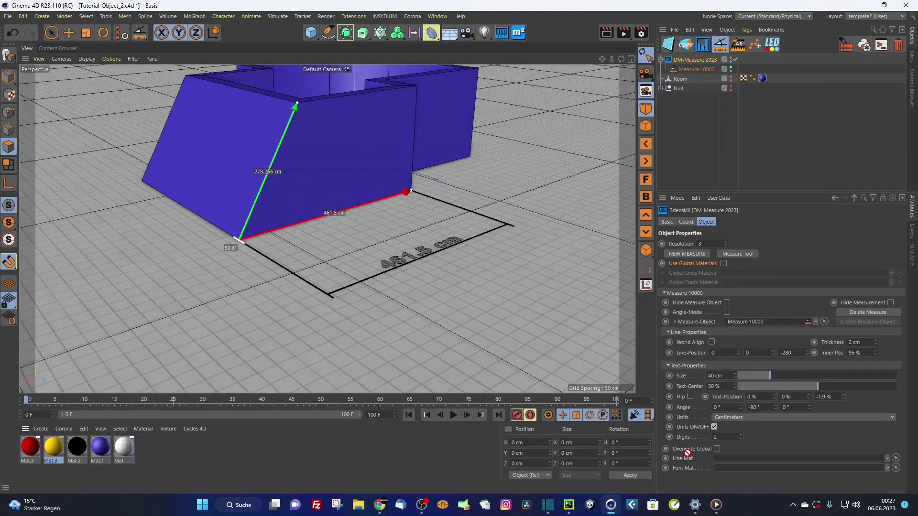
- Assign the black material Mat.2 as both the line and the font material of the first measurement
drag(732, 462, 733, 461)
drag(80, 446, 727, 468)
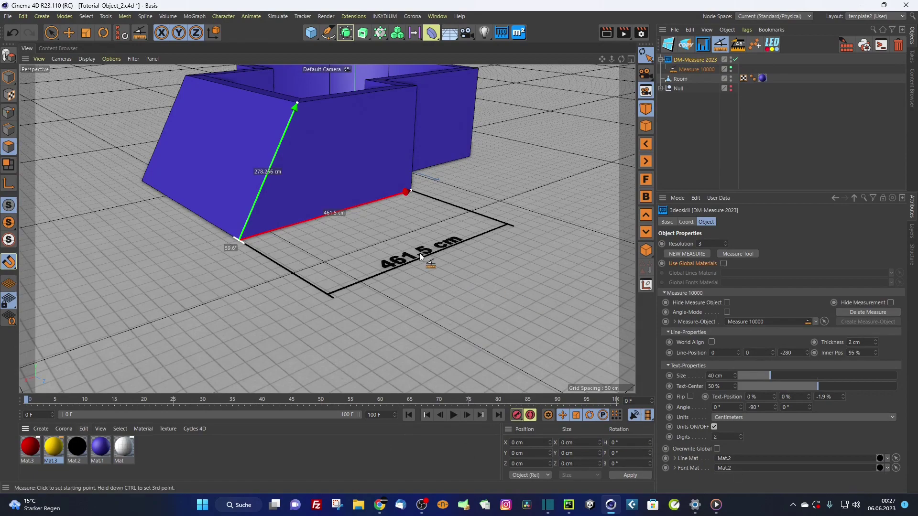
scroll(416, 254, up, 1)
alt+drag(416, 254, 382, 271)
scroll(410, 250, down, 3)
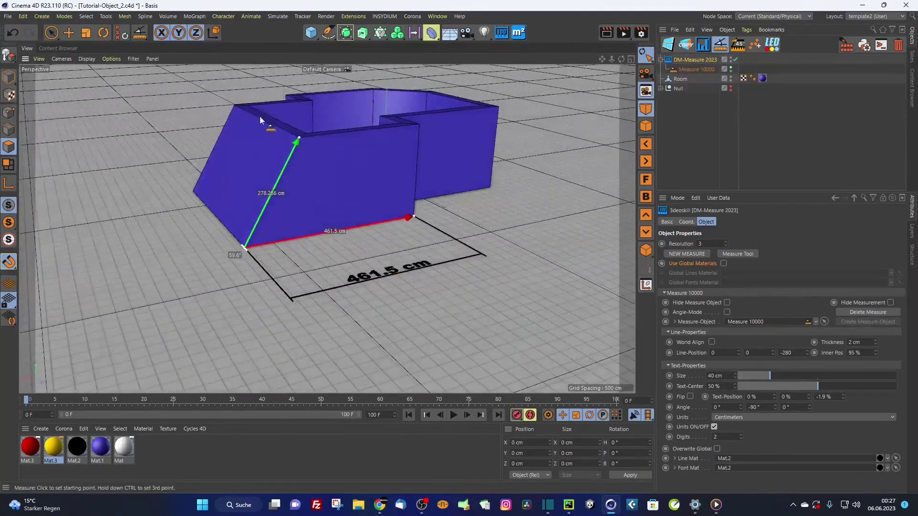
- Collapse the first measurement's settings and add a second measurement to the DM-Measure object
alt+drag(309, 179, 302, 179)
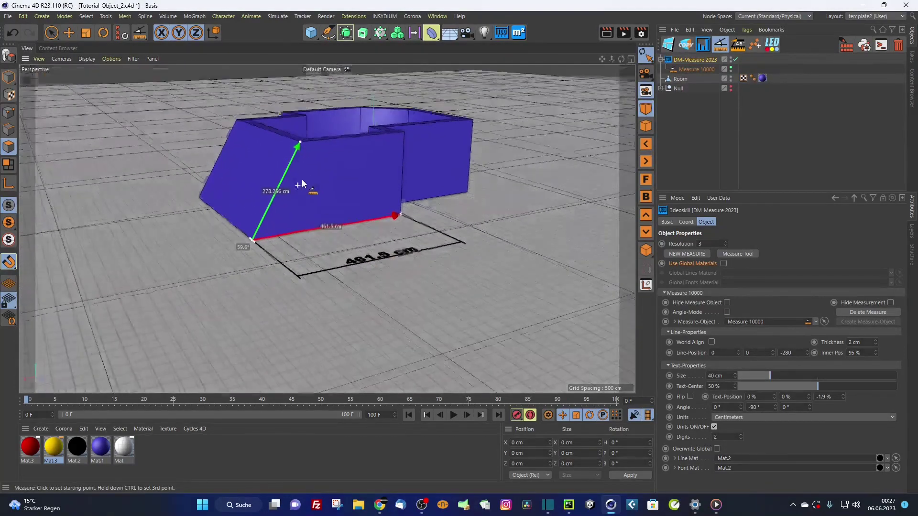
click(678, 293)
click(699, 254)
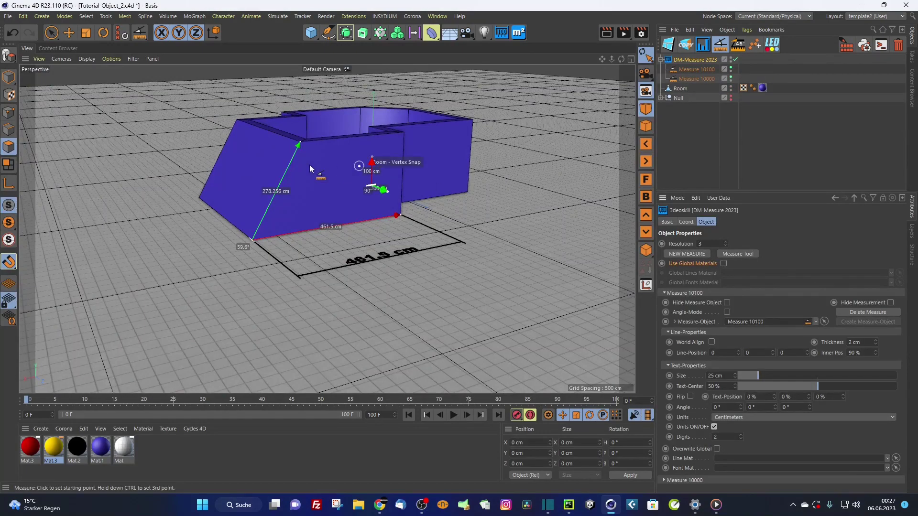
alt+drag(277, 157, 327, 225)
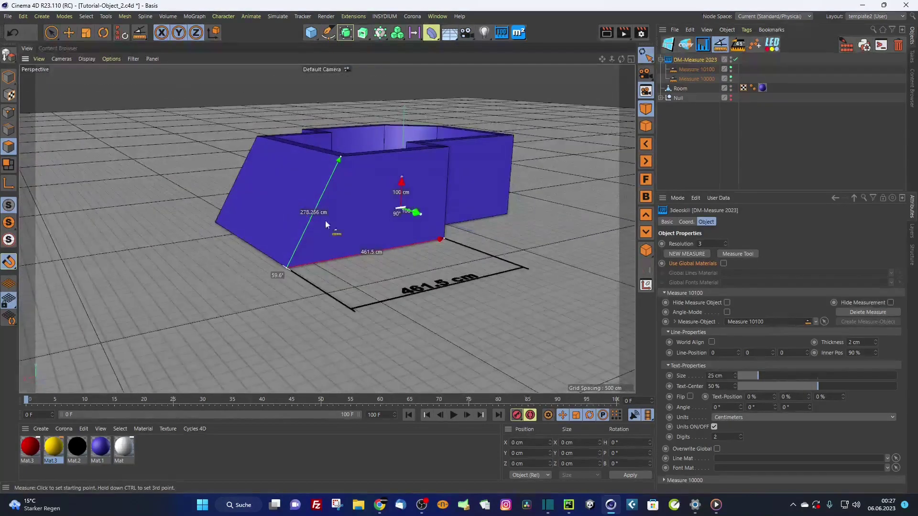
- Hide the first measurement's measure object, and switch its dimension off and on again
click(710, 294)
click(707, 303)
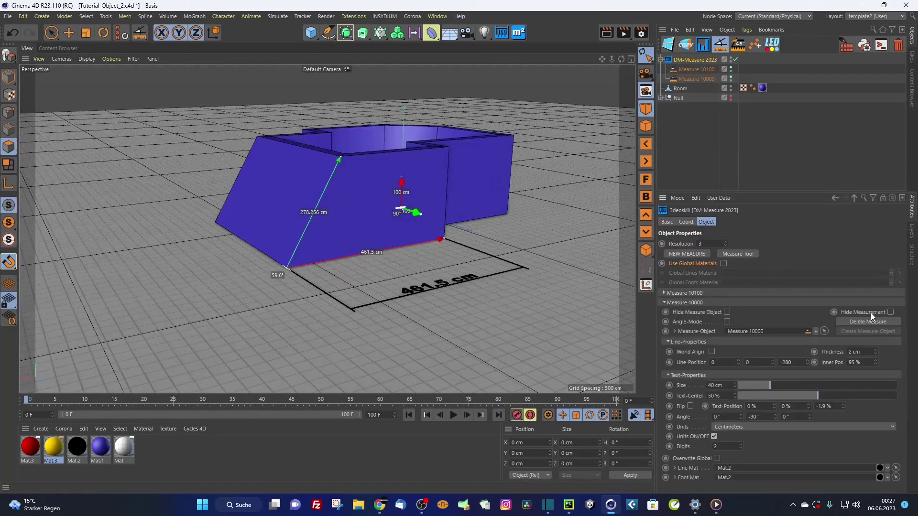
click(727, 312)
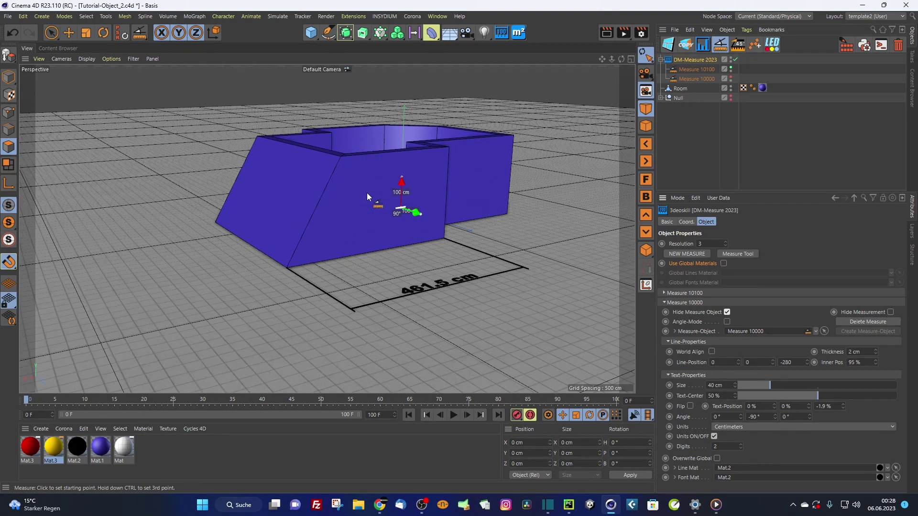
click(728, 313)
click(728, 312)
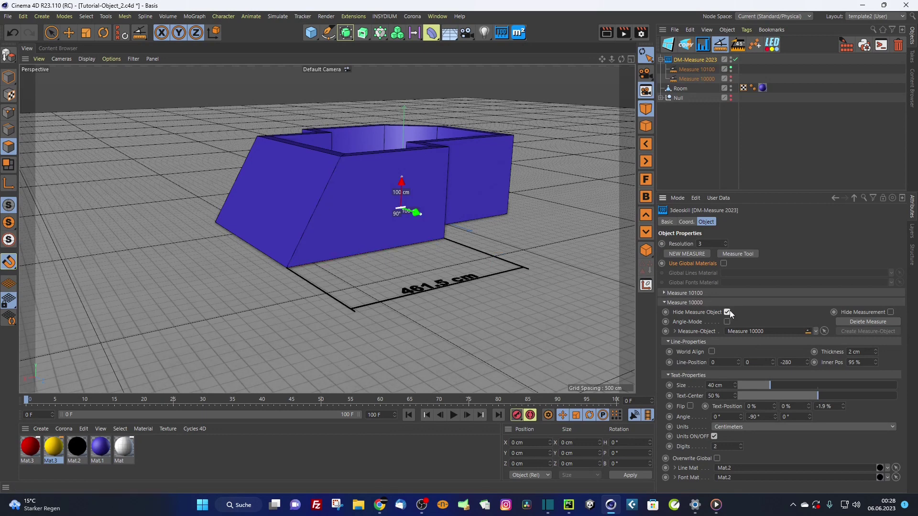
click(891, 312)
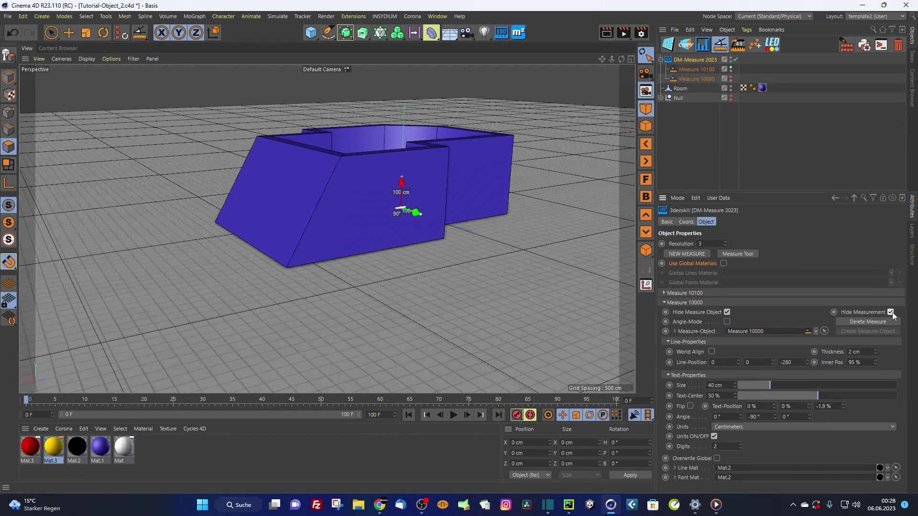
click(891, 312)
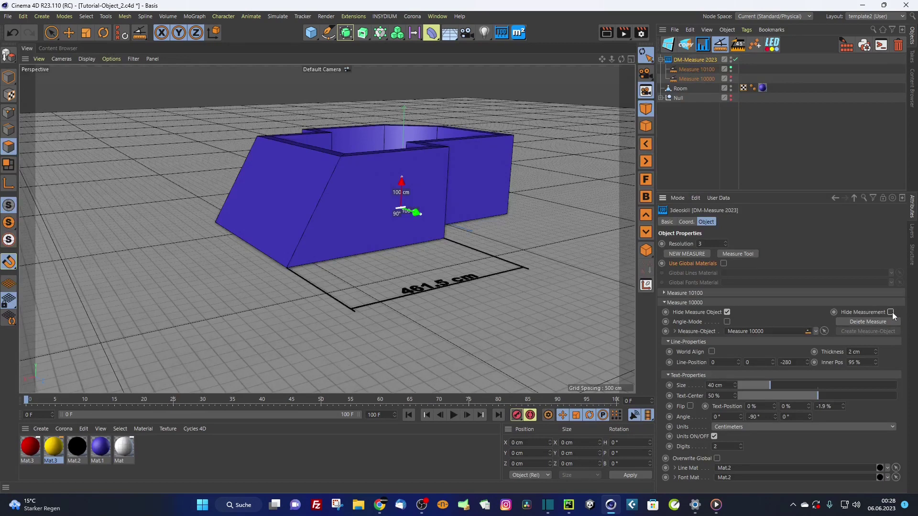
- Place the second measure object along the slanted wall edge from lower to upper corner, with its third point at the adjacent wall's far base corner
click(731, 299)
click(728, 293)
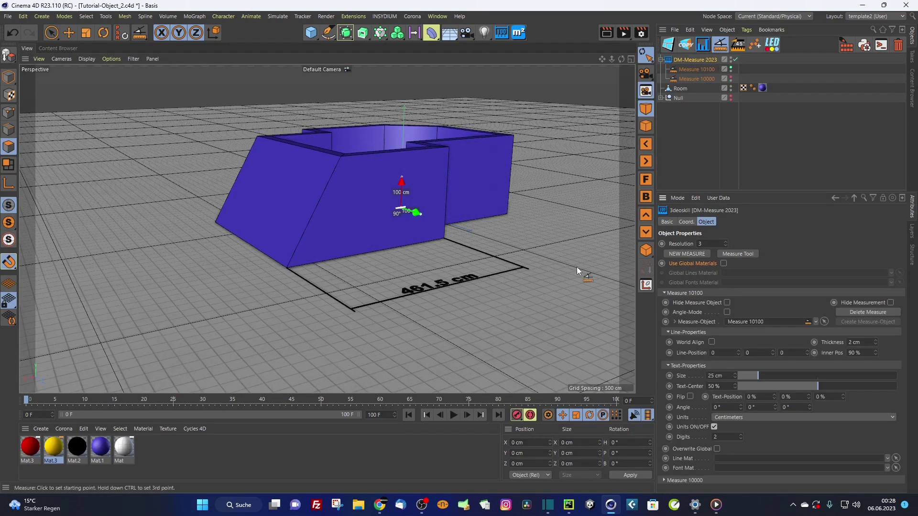
alt+right_drag(287, 196, 319, 220)
alt+drag(321, 220, 322, 207)
alt+drag(288, 273, 340, 260)
alt+middle_drag(340, 260, 324, 246)
alt+drag(323, 246, 328, 255)
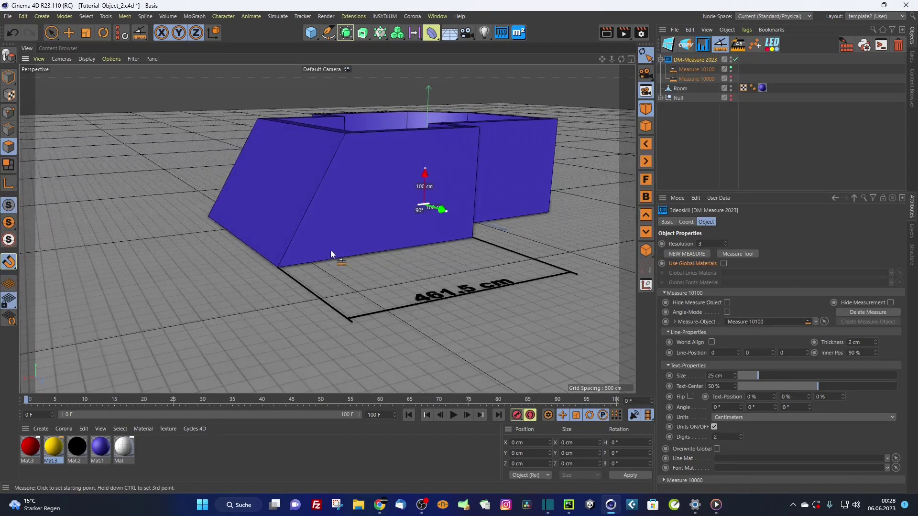
click(278, 267)
click(345, 134)
ctrl+click(211, 218)
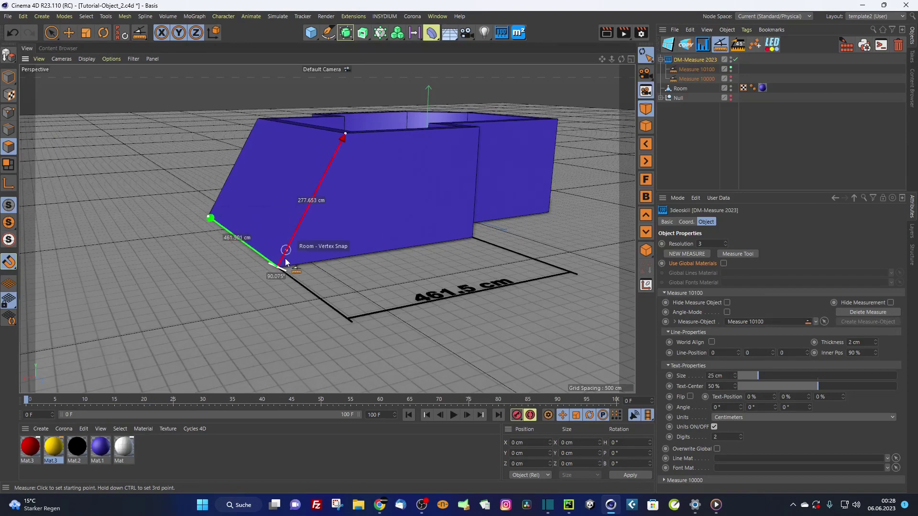
- Hide the first measurement's dimension line to clear the lower corner of the slanted wall edge
scroll(286, 263, up, 10)
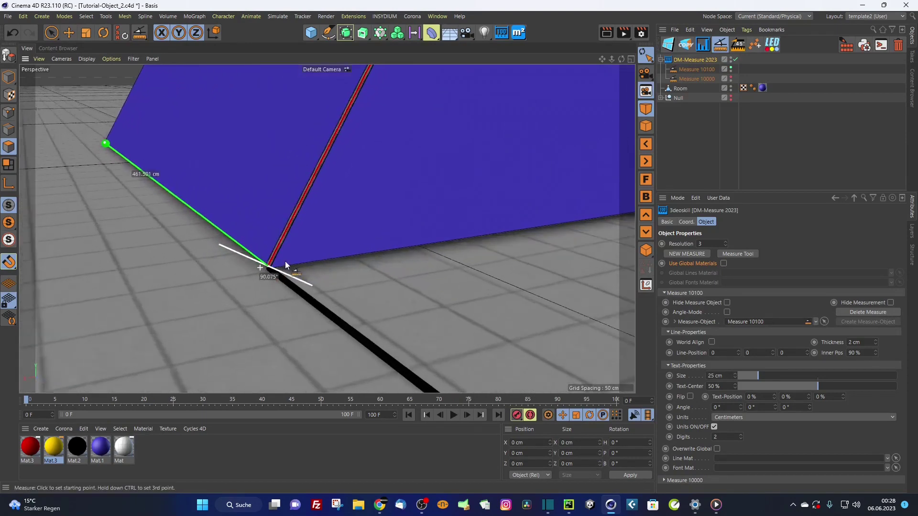
alt+right_drag(294, 260, 358, 235)
alt+drag(318, 263, 283, 278)
scroll(297, 275, down, 6)
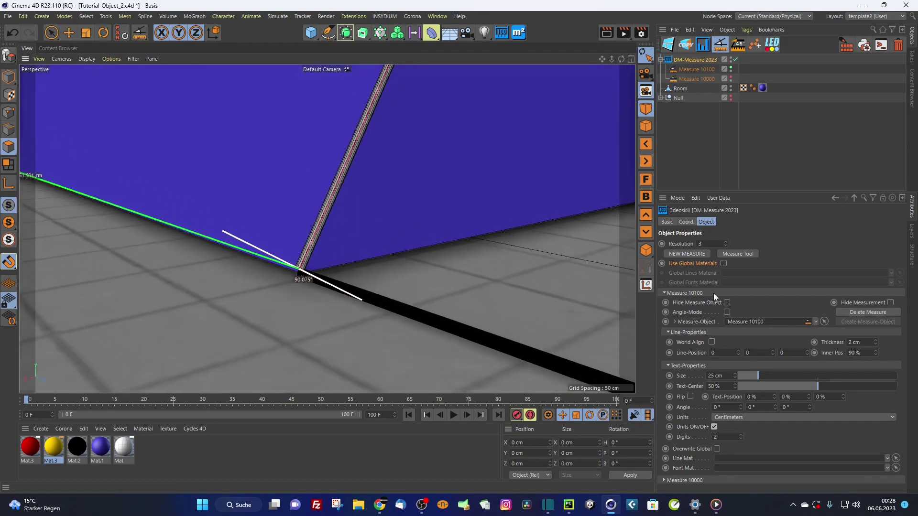
click(714, 294)
click(741, 303)
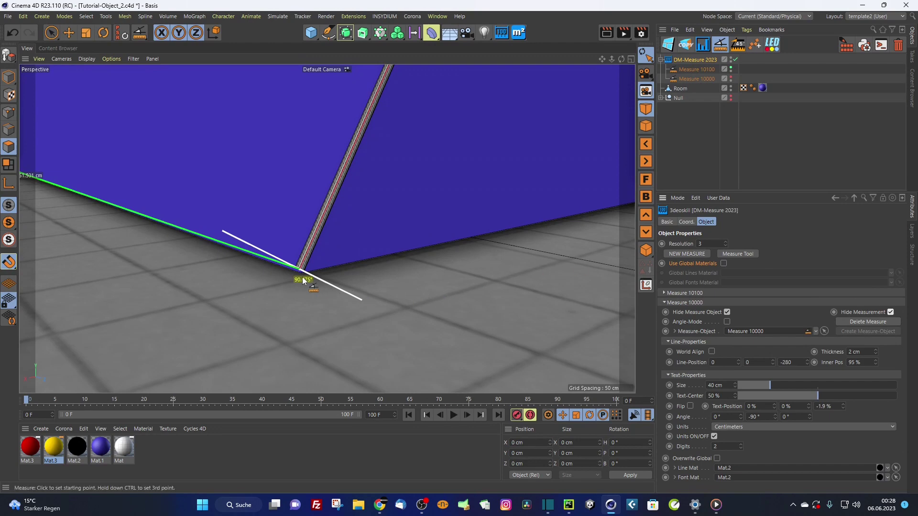
- Snap the second measure object's start point exactly onto the room's lower corner vertex and show the first dimension again
drag(300, 270, 348, 242)
alt+right_drag(348, 244, 278, 249)
alt+middle_drag(328, 231, 300, 296)
alt+drag(338, 249, 309, 256)
alt+right_drag(316, 262, 317, 279)
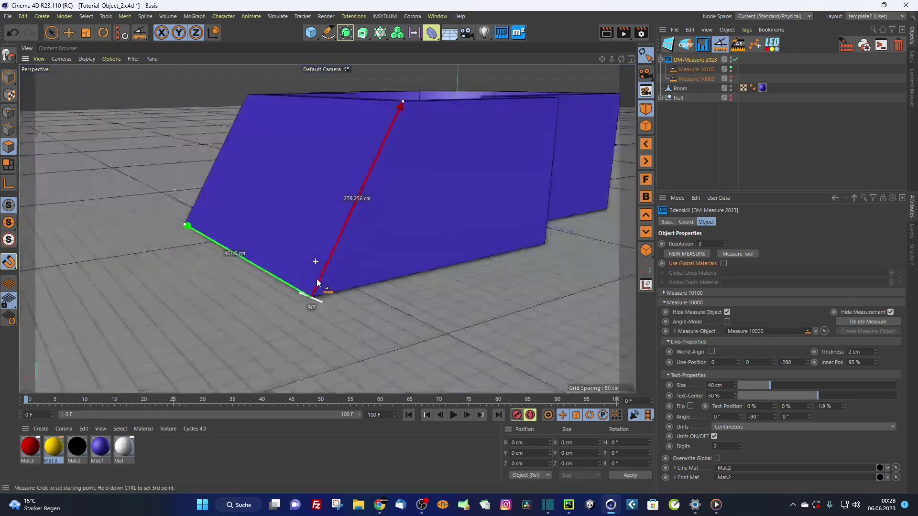
click(891, 312)
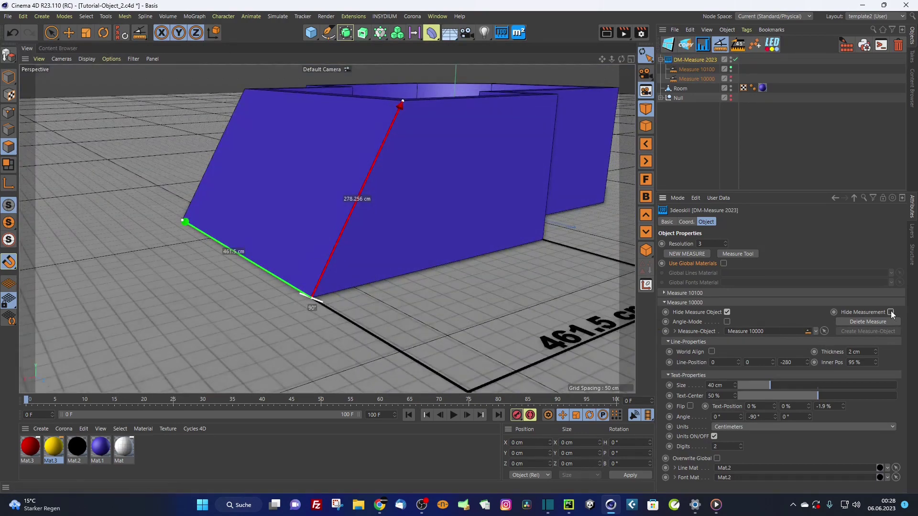
alt+drag(417, 238, 317, 226)
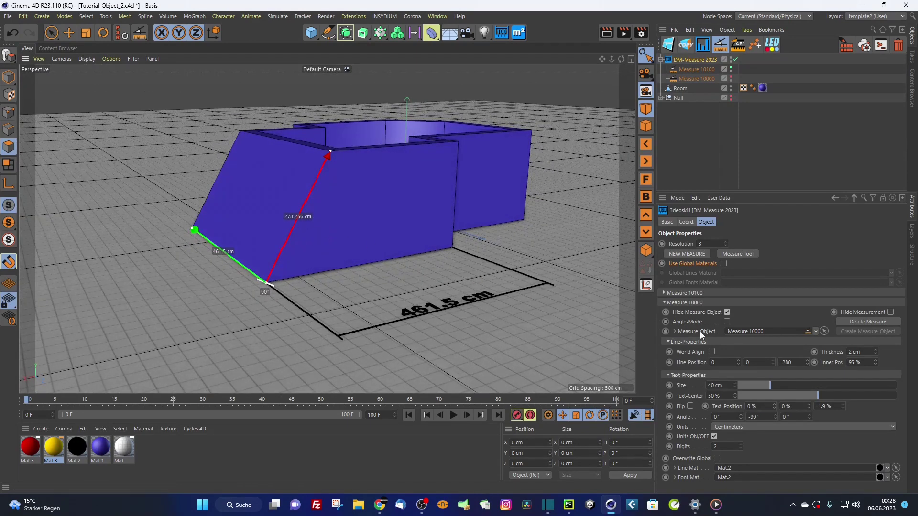
- Offset the second measurement's dimension line from the slanted edge with a third line-position value of -225
click(743, 303)
click(756, 293)
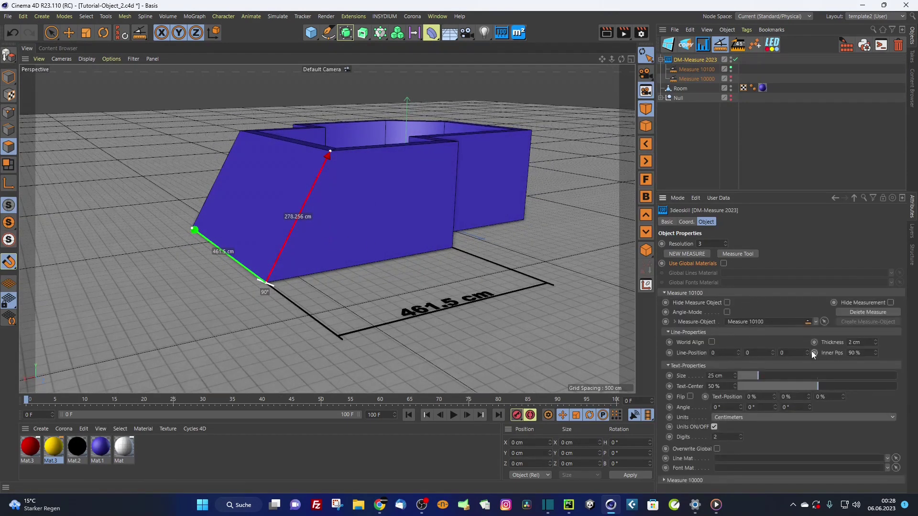
drag(807, 353, 811, 372)
alt+drag(362, 173, 299, 175)
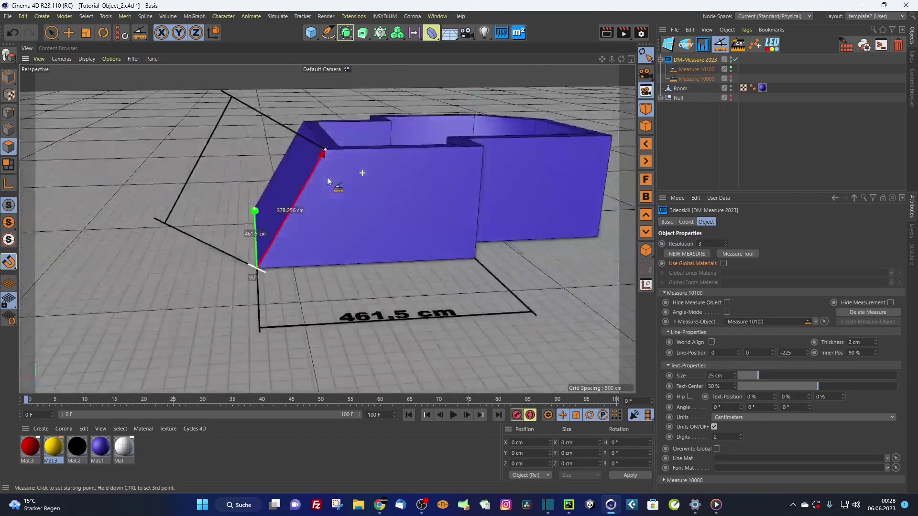
alt+drag(329, 177, 328, 171)
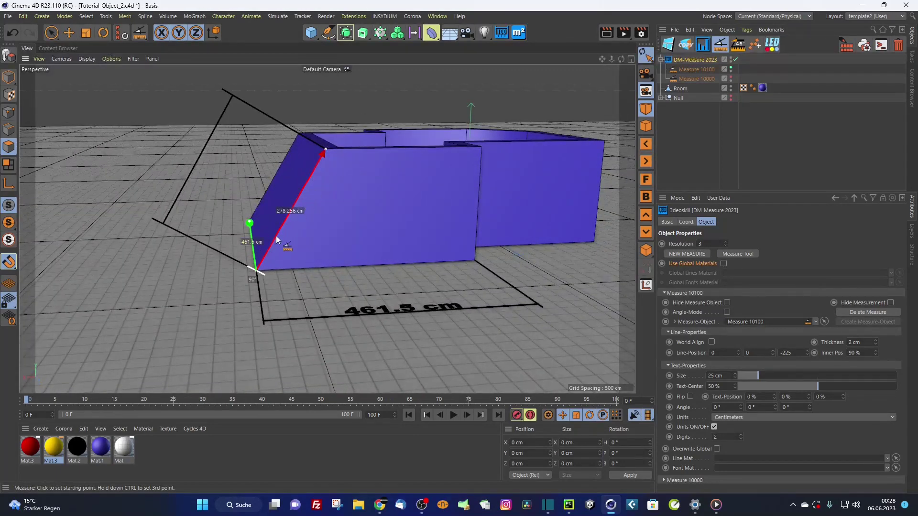
alt+drag(275, 244, 311, 208)
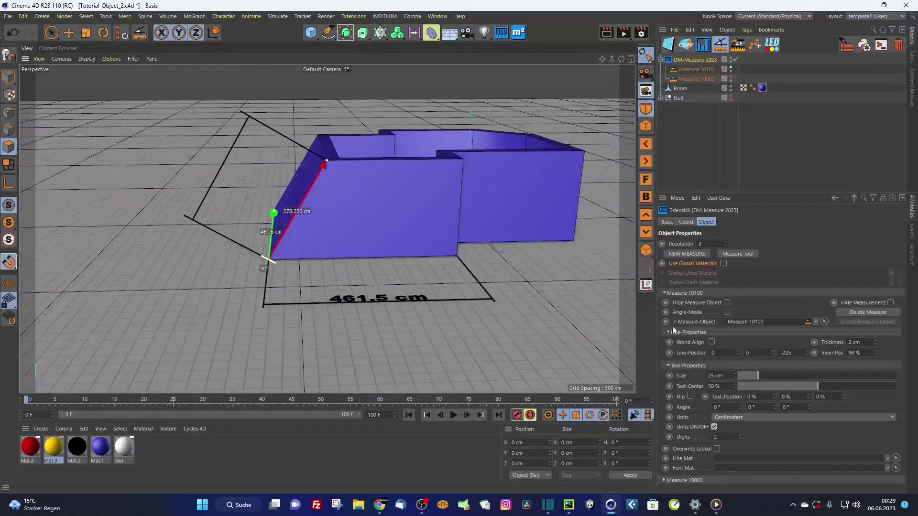
- Enable World Align for the second measurement, reset its third line-position value to 0 and set the first to 316
click(711, 342)
alt+drag(398, 235, 357, 207)
right_click(807, 353)
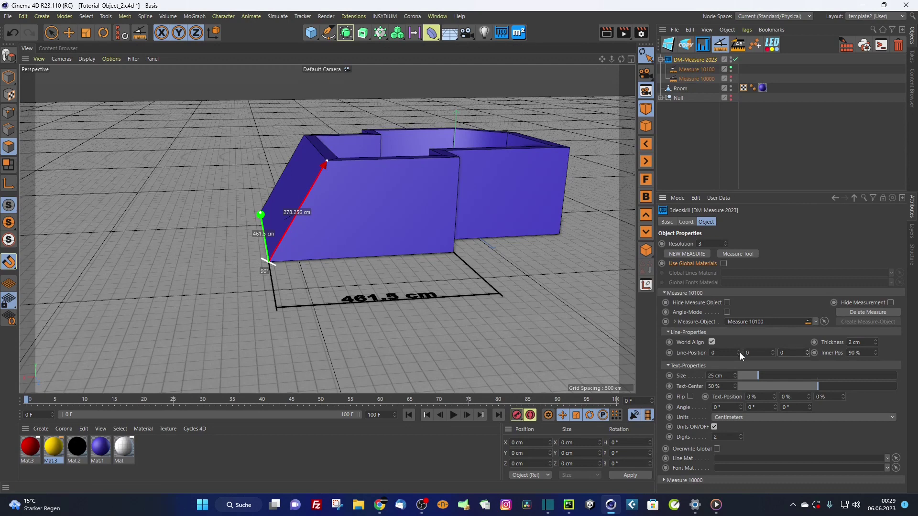
mouse_move(738, 352)
mouse_down()
mouse_move(779, 352)
mouse_move(729, 348)
mouse_up()
alt+drag(457, 307, 300, 236)
scroll(300, 236, up, 1)
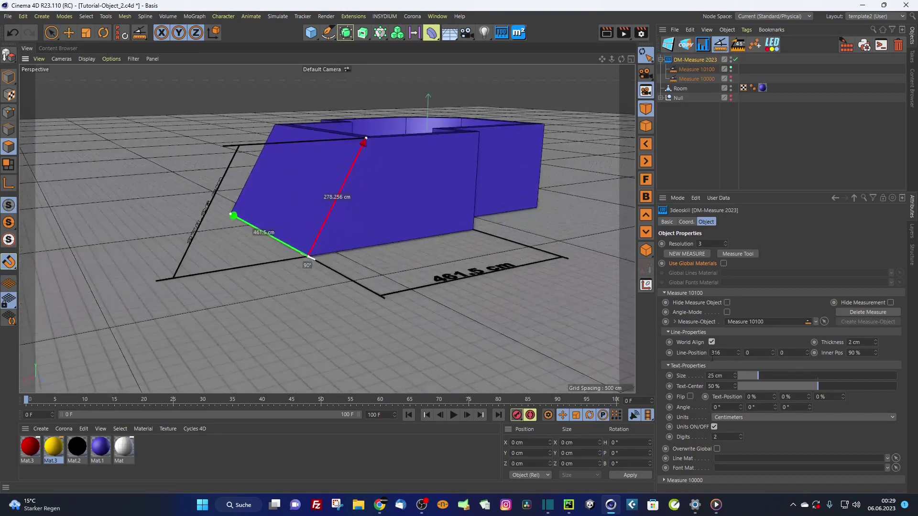
- Set the second measurement's second text angle to 90° and its third text-position value to 1.6 %
drag(775, 406, 775, 390)
alt+drag(218, 253, 192, 226)
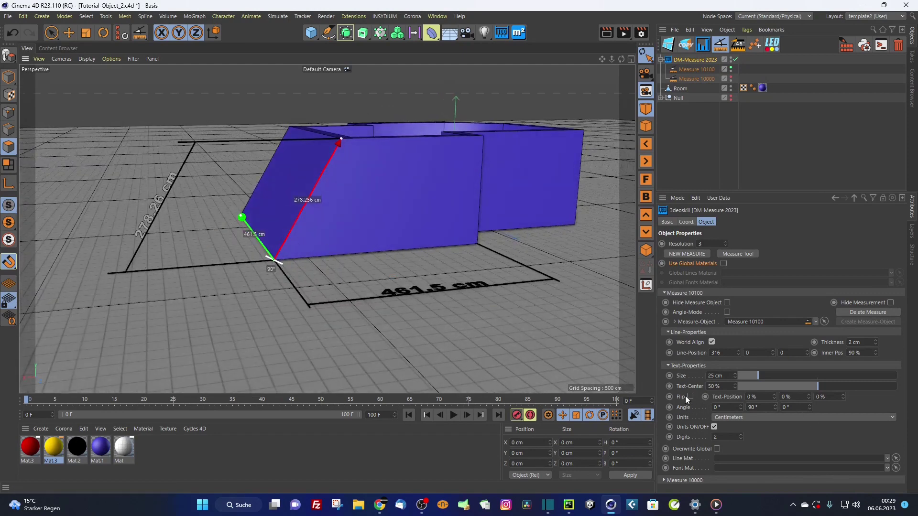
mouse_move(808, 407)
mouse_down()
mouse_move(808, 399)
mouse_move(808, 407)
mouse_up()
click(808, 399)
drag(841, 395, 842, 391)
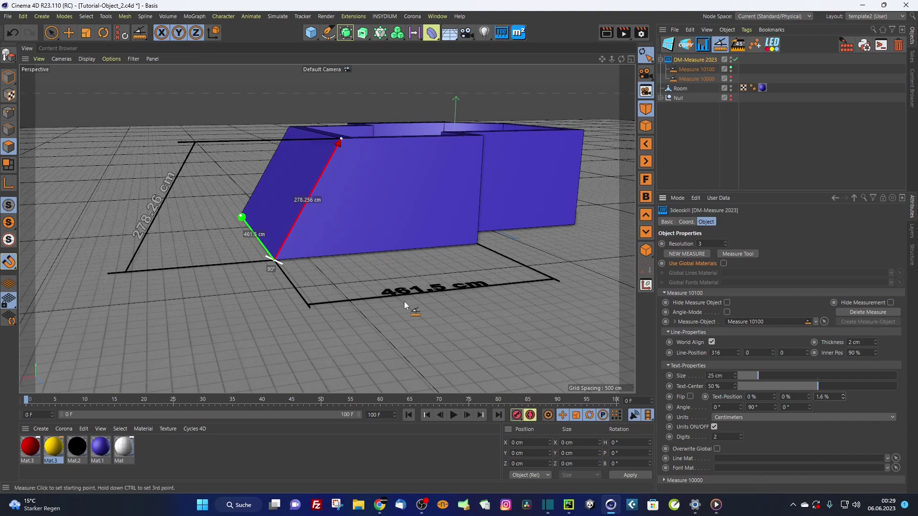
alt+right_drag(352, 268, 311, 263)
alt+drag(311, 262, 323, 256)
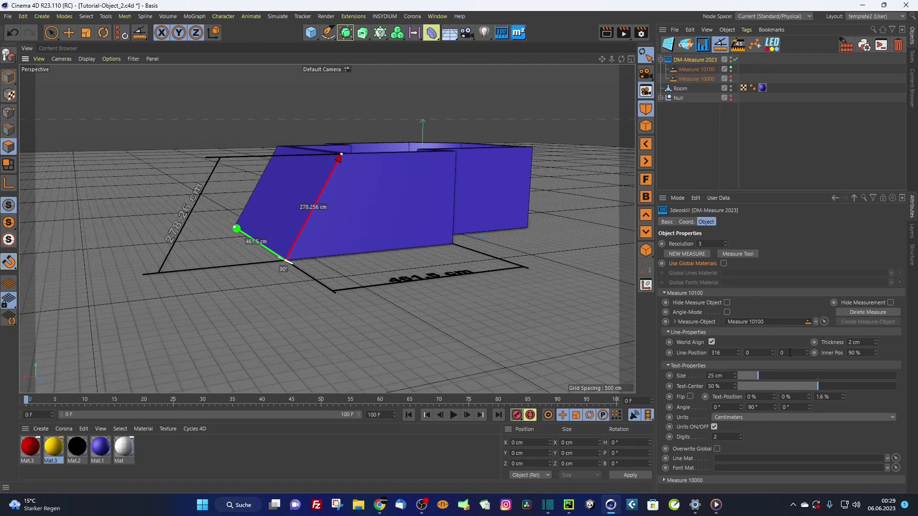
- Turn on the use of global materials for all measurements
click(724, 264)
alt+drag(389, 289, 420, 273)
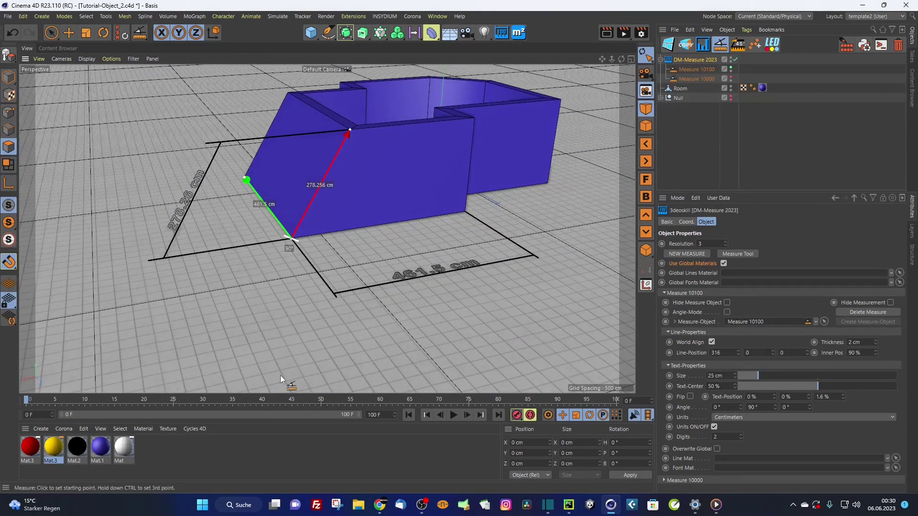
- Assign Mat.2 as both the global lines material and the global fonts material
drag(77, 447, 749, 278)
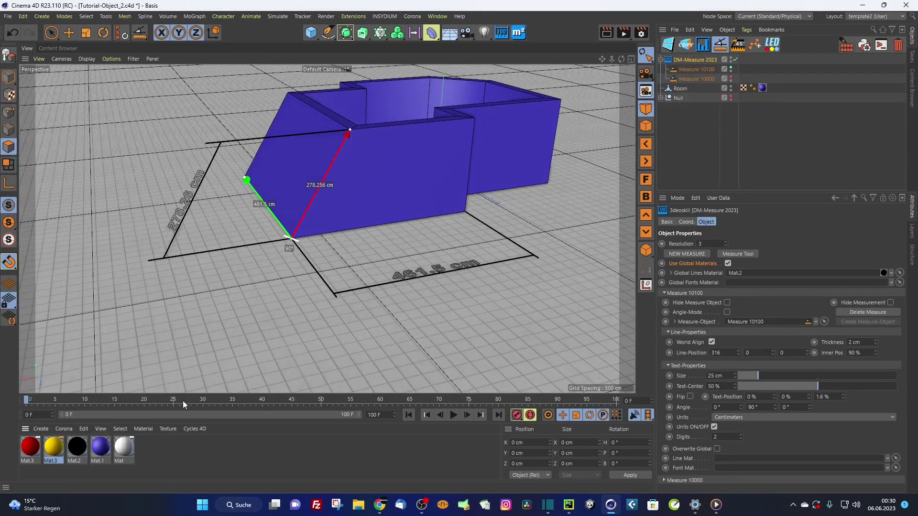
drag(79, 447, 739, 289)
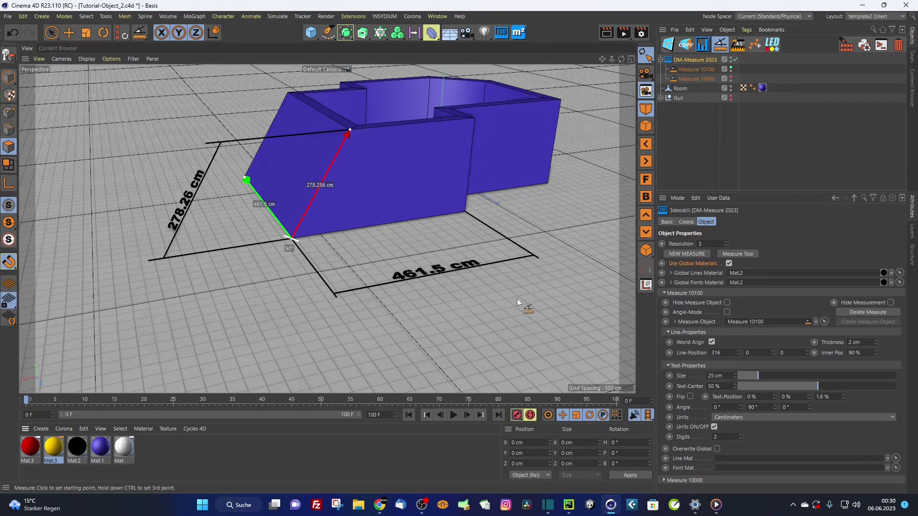
alt+drag(483, 294, 407, 275)
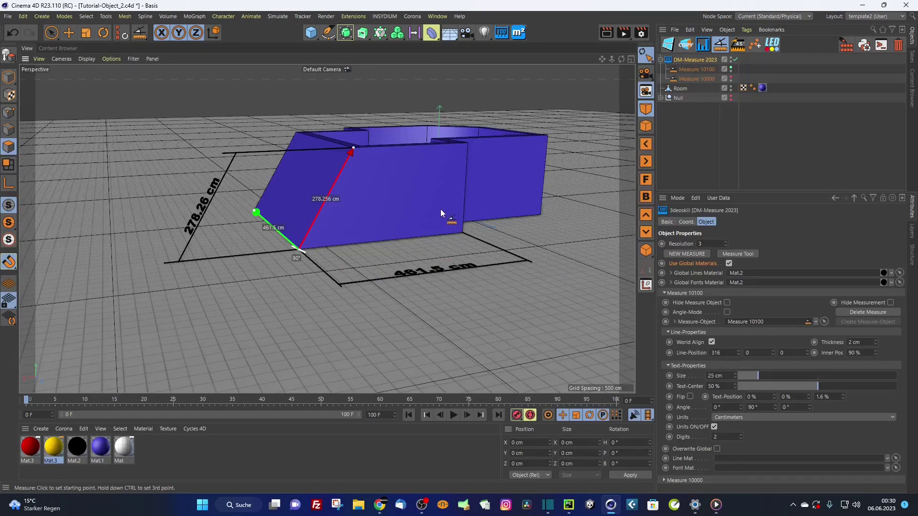
- Hide the slanted-edge measurement along with its measure object, and hide the bottom-edge measurement as well
alt+drag(440, 208, 335, 237)
click(726, 302)
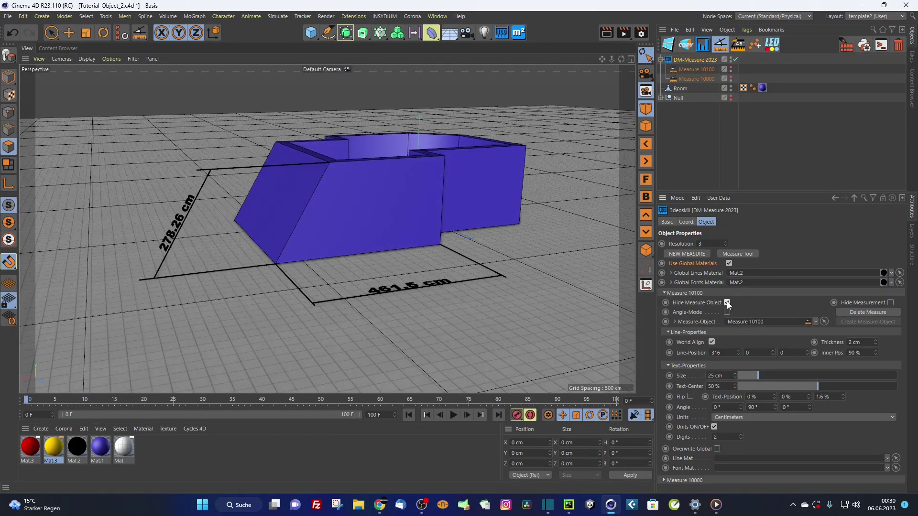
click(891, 303)
click(807, 292)
click(810, 302)
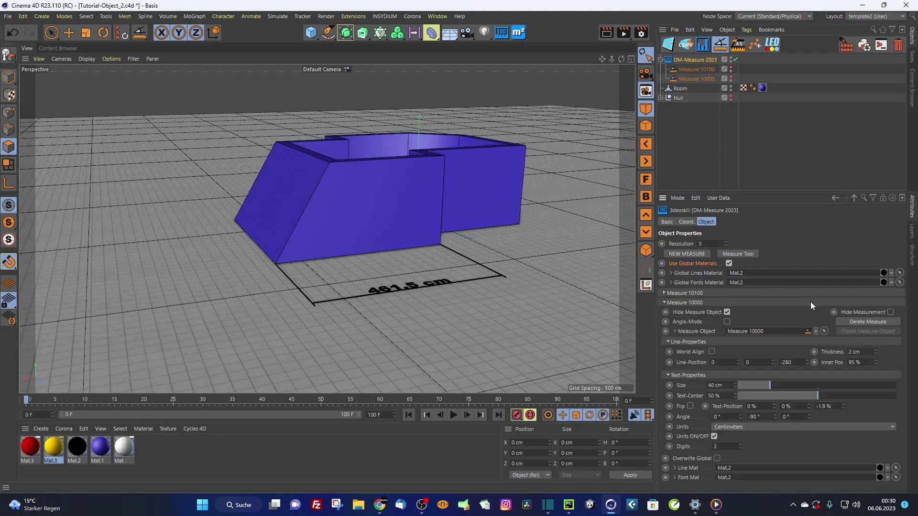
click(890, 312)
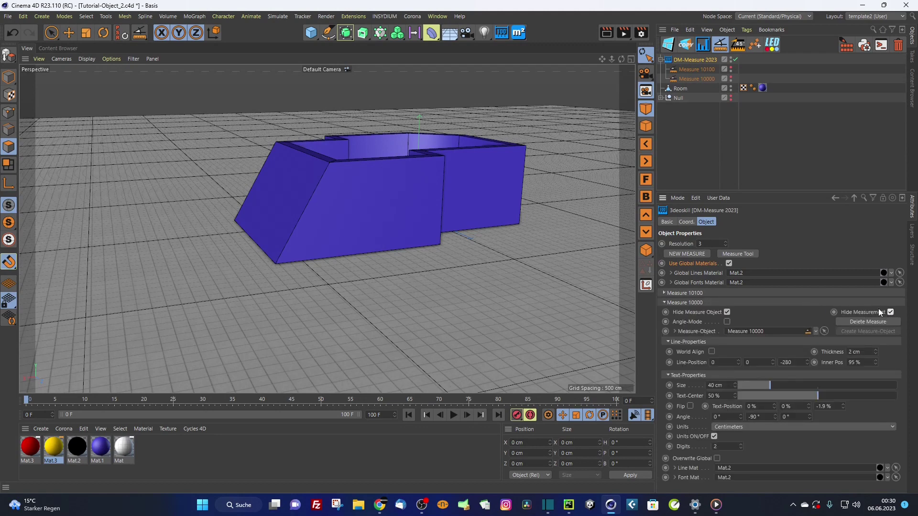
click(681, 302)
- Create a new measurement in angle mode at the front wall's lower corner, spanning its bottom edge and slanted edge
click(686, 253)
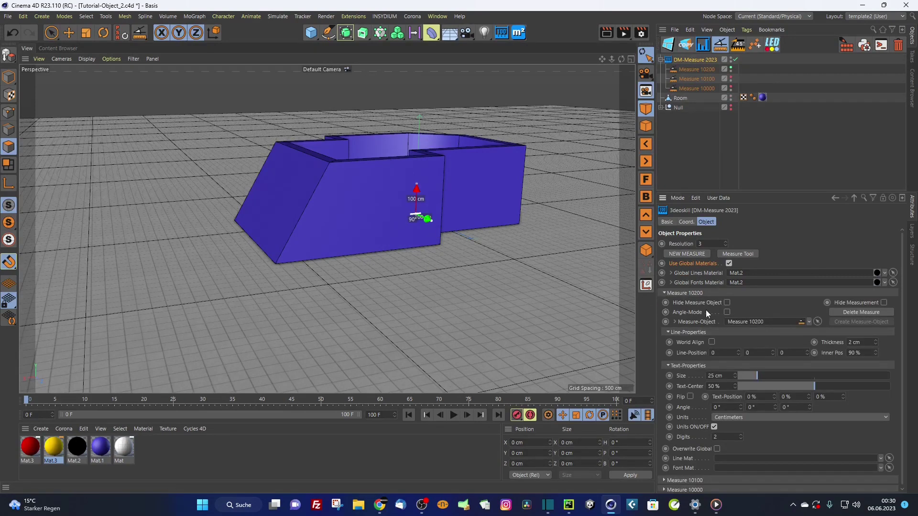
click(727, 312)
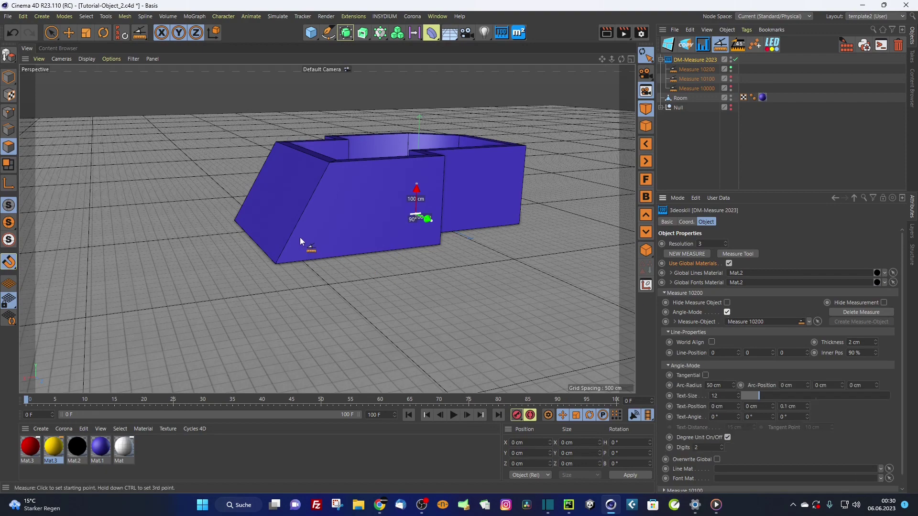
scroll(316, 234, up, 3)
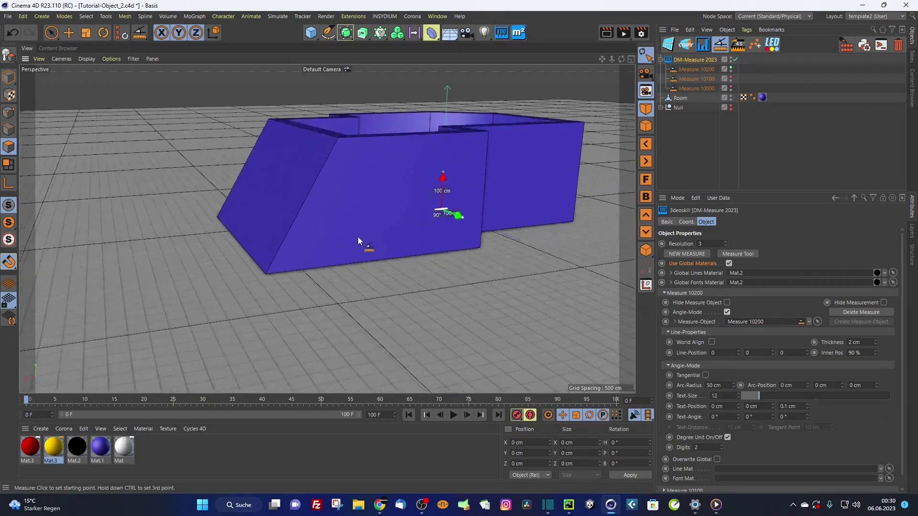
click(266, 275)
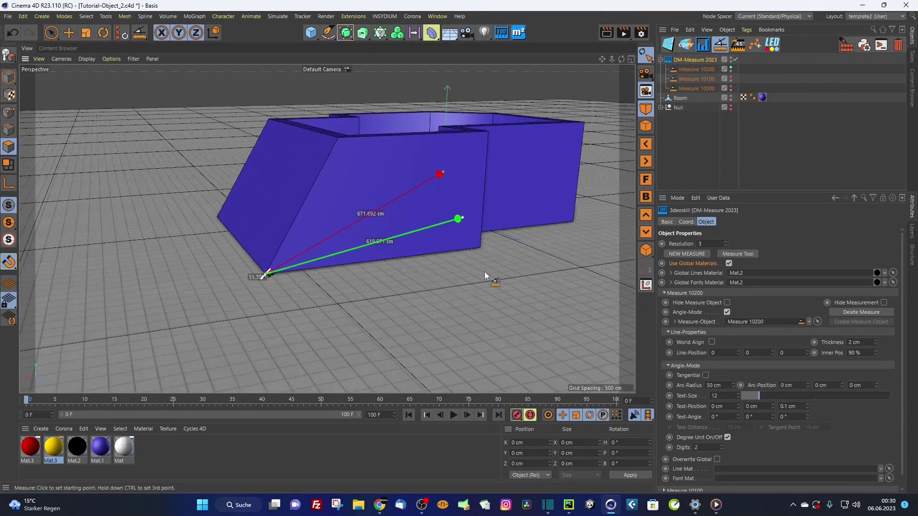
click(480, 248)
ctrl+click(338, 140)
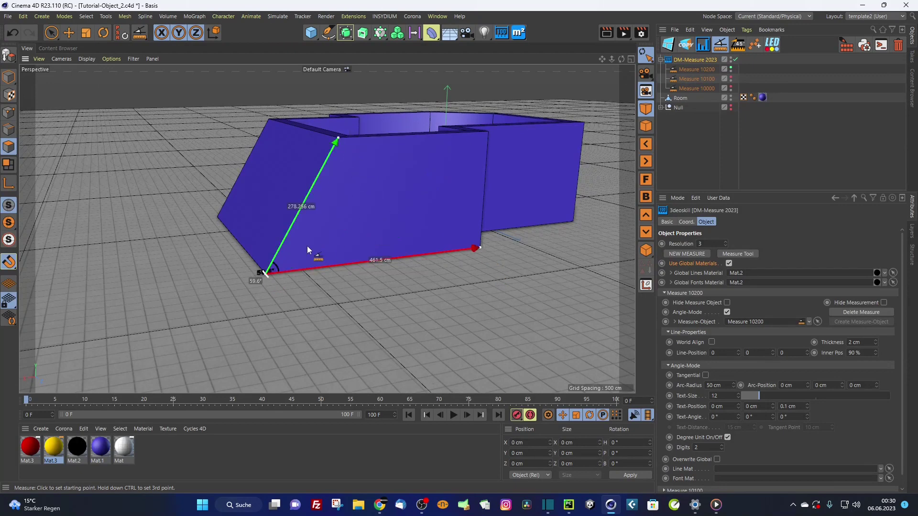
- Try the new measurement with angle mode off and restore angle mode
scroll(297, 261, up, 5)
scroll(291, 265, down, 1)
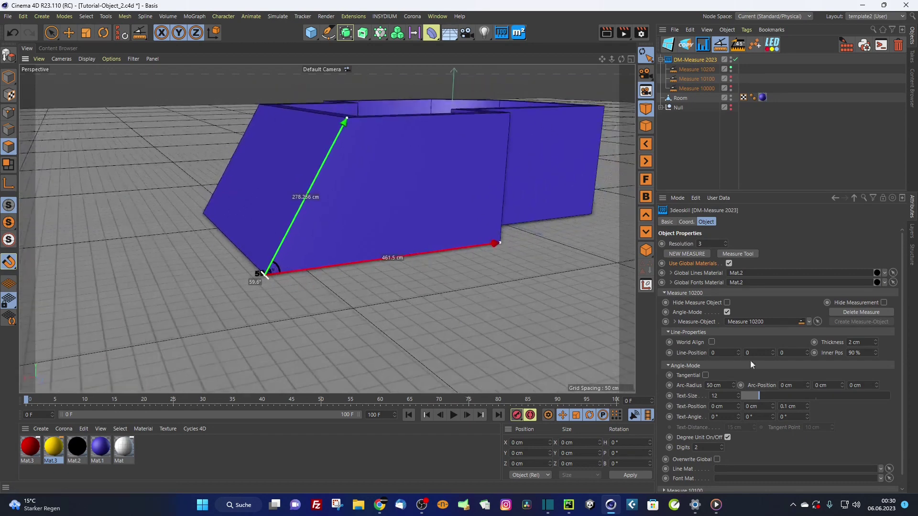
click(728, 312)
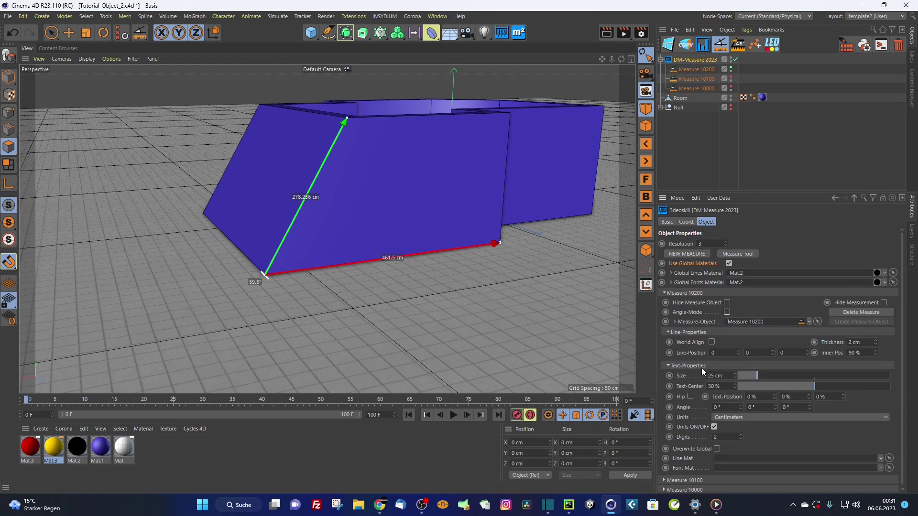
click(727, 312)
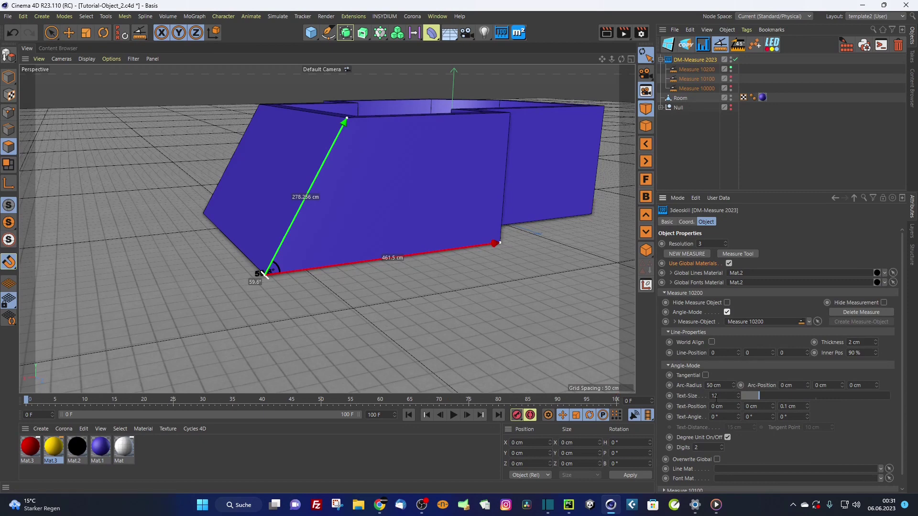
- Set the angle measurement's arc radius to 157 cm, text size to 25 and third text-position value to -0.9 cm
drag(733, 385, 778, 394)
click(808, 406)
click(808, 408)
click(807, 409)
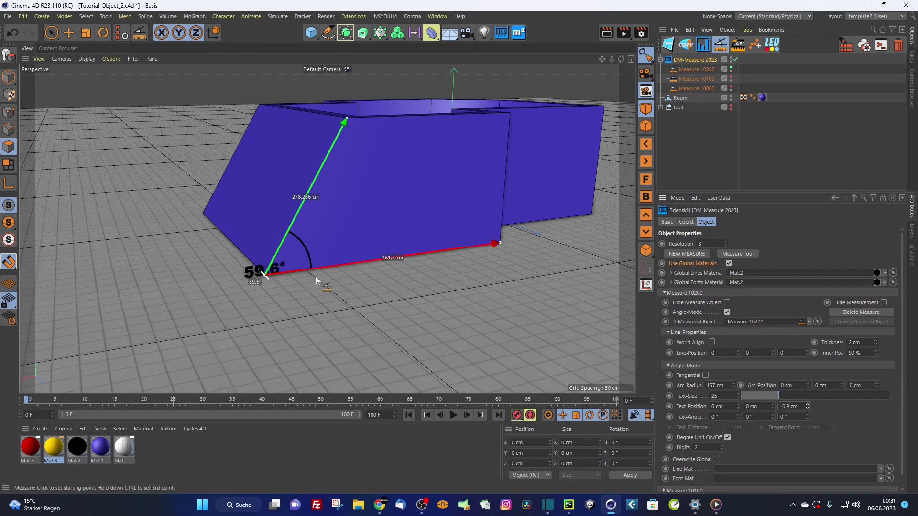
scroll(296, 271, up, 6)
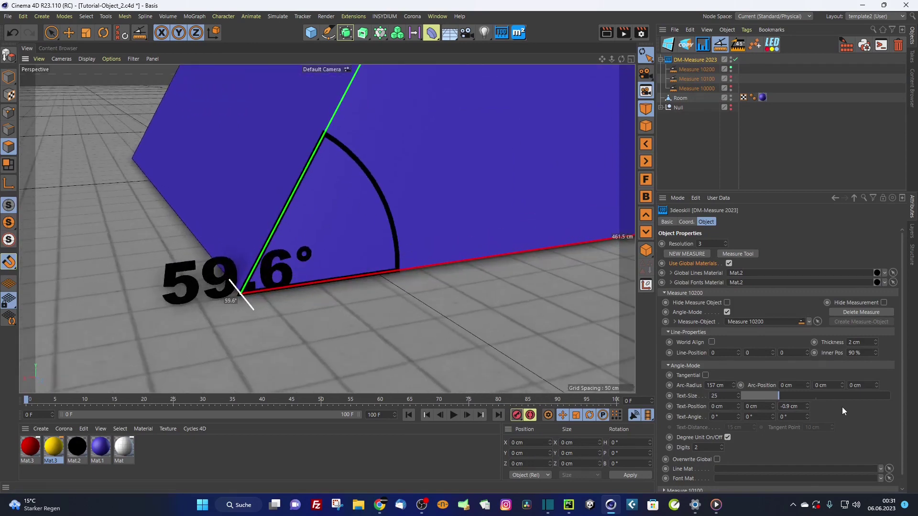
click(808, 405)
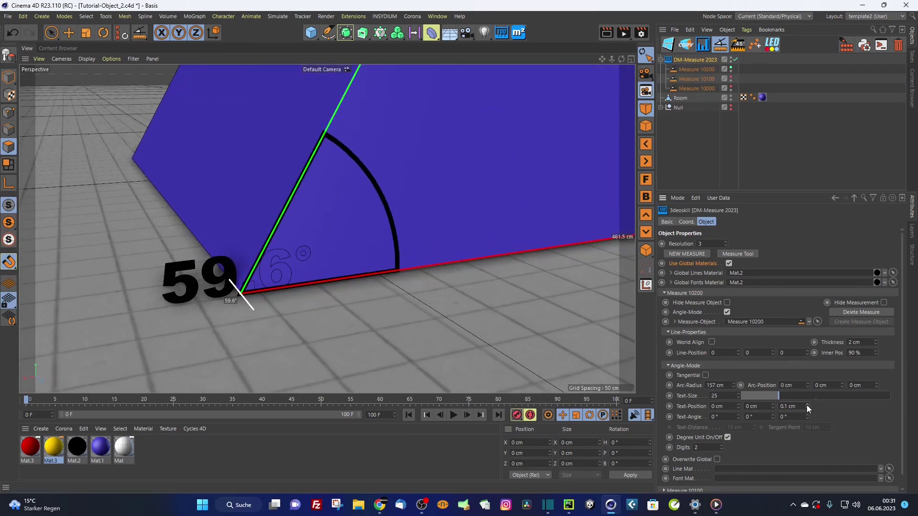
click(807, 408)
scroll(441, 316, down, 5)
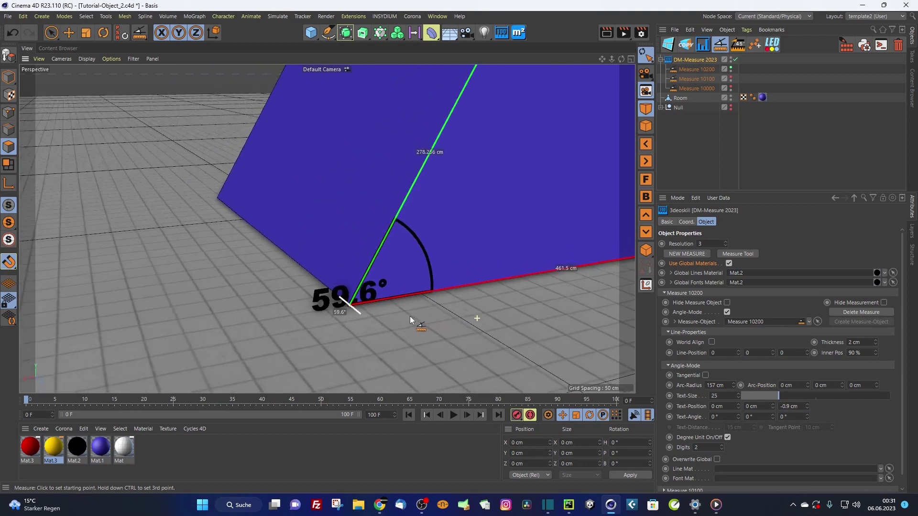
- Place the angle text inside the arc at text position 46 cm and 12 cm with size 20, resetting the second arc-position value to 0 cm
drag(739, 406, 808, 386)
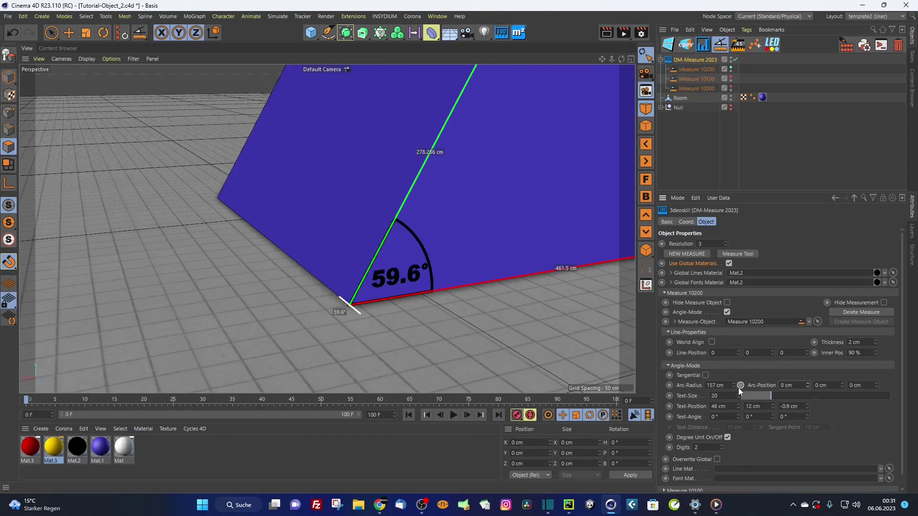
alt+middle_drag(514, 312, 483, 321)
mouse_move(841, 385)
mouse_down()
mouse_move(842, 367)
mouse_move(842, 382)
mouse_up()
right_click(843, 385)
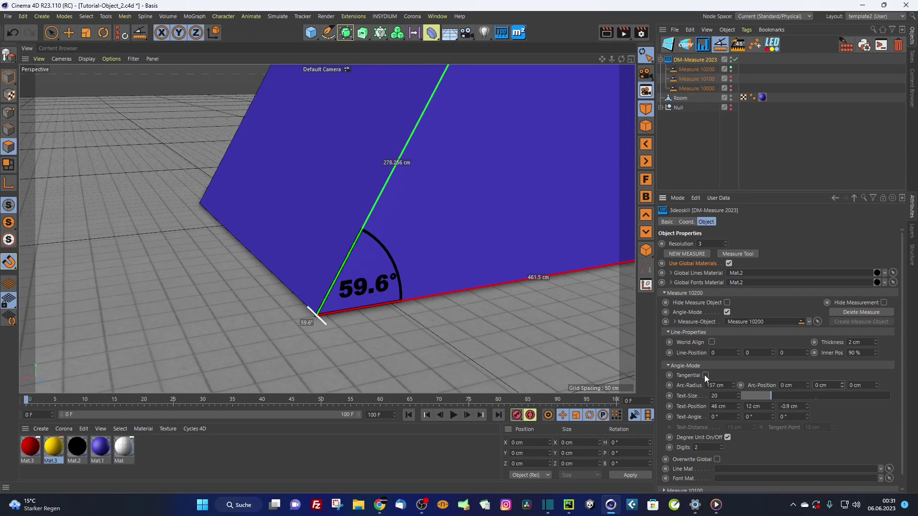
- Enable tangential text for the angle measurement and reset all three text-position values to 0 cm
click(705, 376)
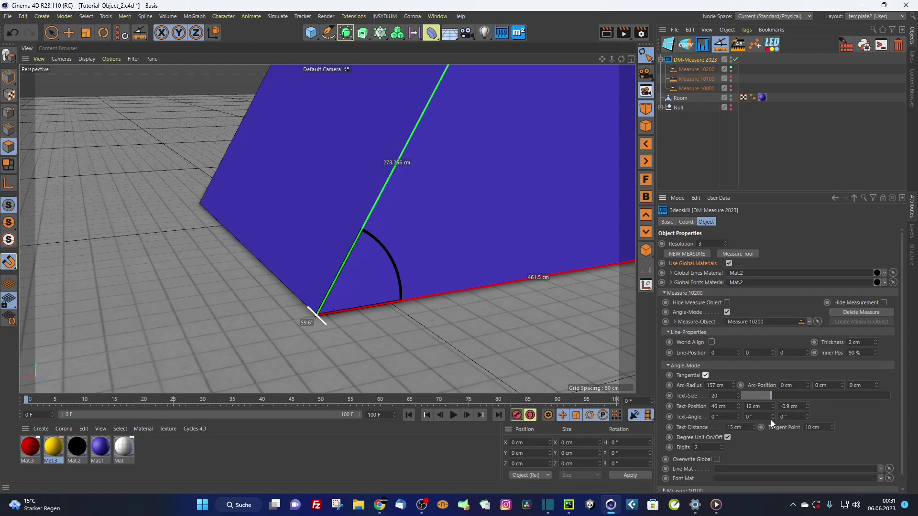
right_click(738, 408)
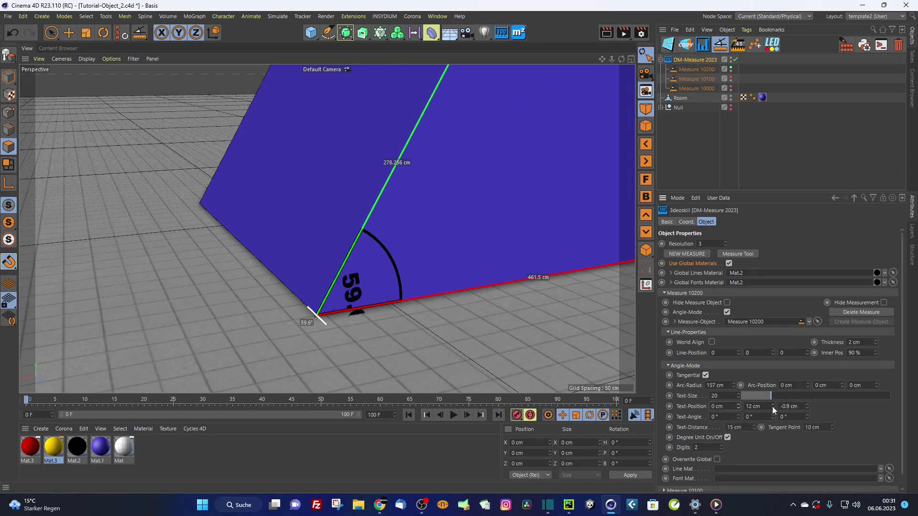
right_click(773, 407)
right_click(808, 407)
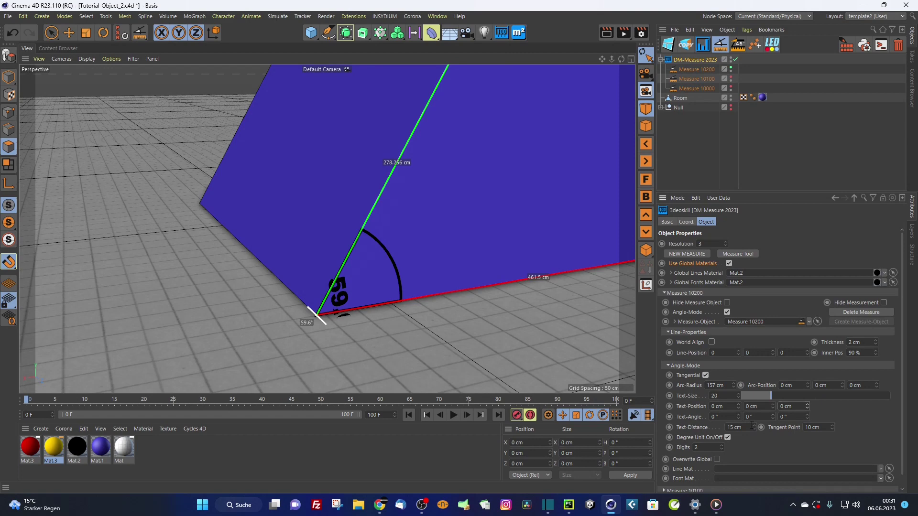
- Fit the tangential angle text inside the arc with a text distance of 49 cm and a tangent point of 27 cm
mouse_move(750, 427)
mouse_down()
mouse_move(780, 427)
mouse_move(754, 419)
mouse_up()
mouse_move(832, 427)
mouse_down()
mouse_move(832, 407)
mouse_move(832, 421)
mouse_up()
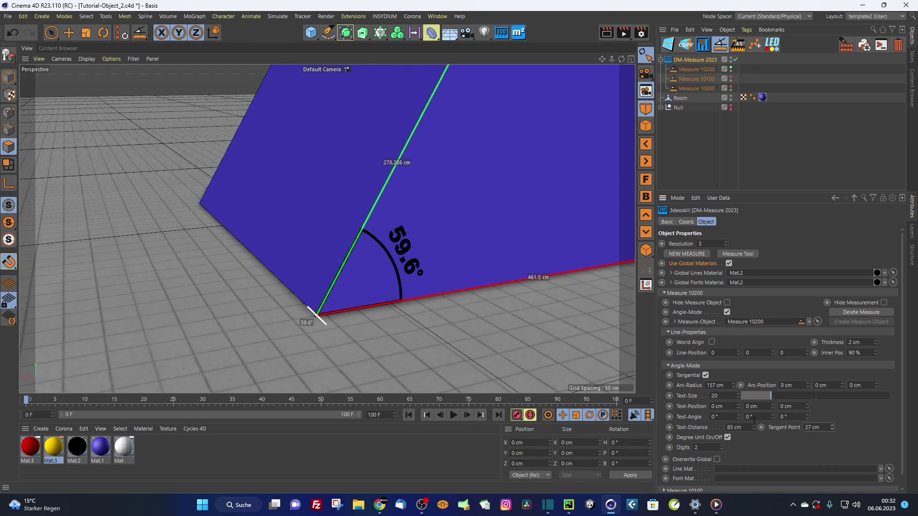
drag(755, 429, 754, 439)
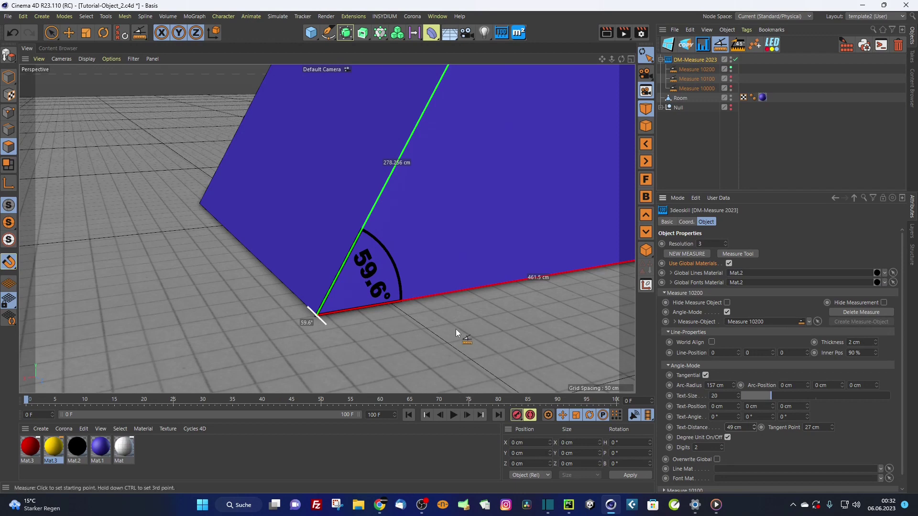
- Try the angle text without its degree unit and with 4 and 0 digits, restoring 2 digits and the unit
click(727, 439)
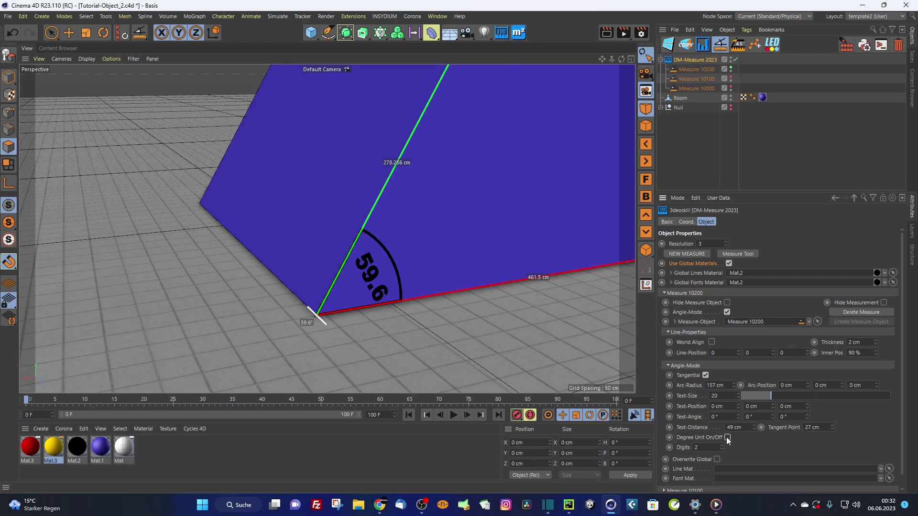
click(722, 445)
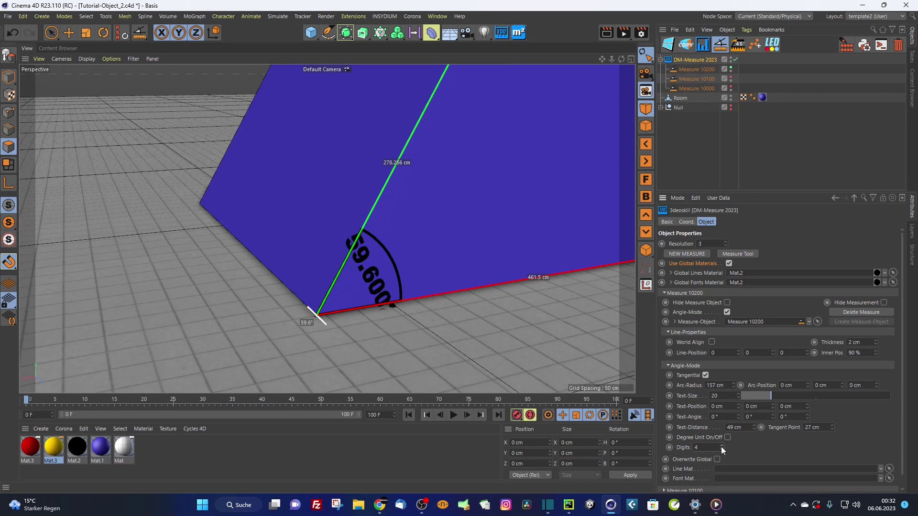
click(721, 446)
click(721, 450)
click(721, 450)
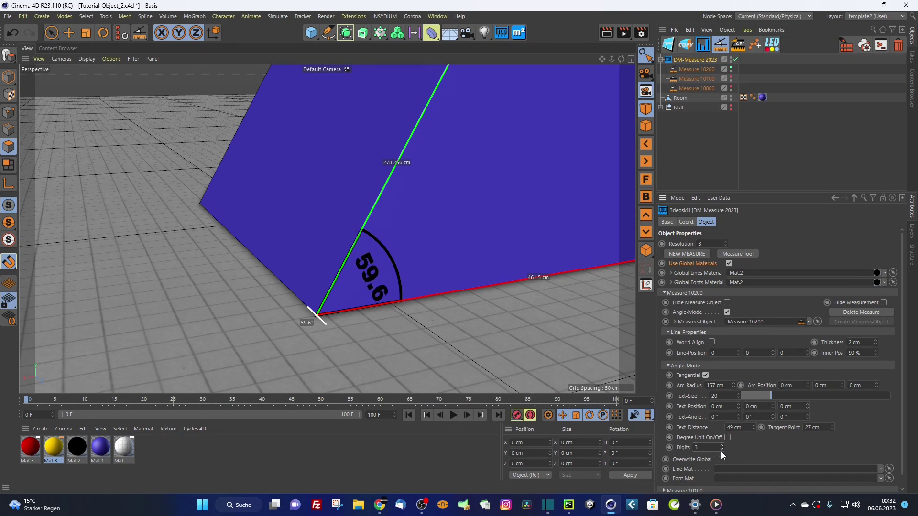
click(721, 451)
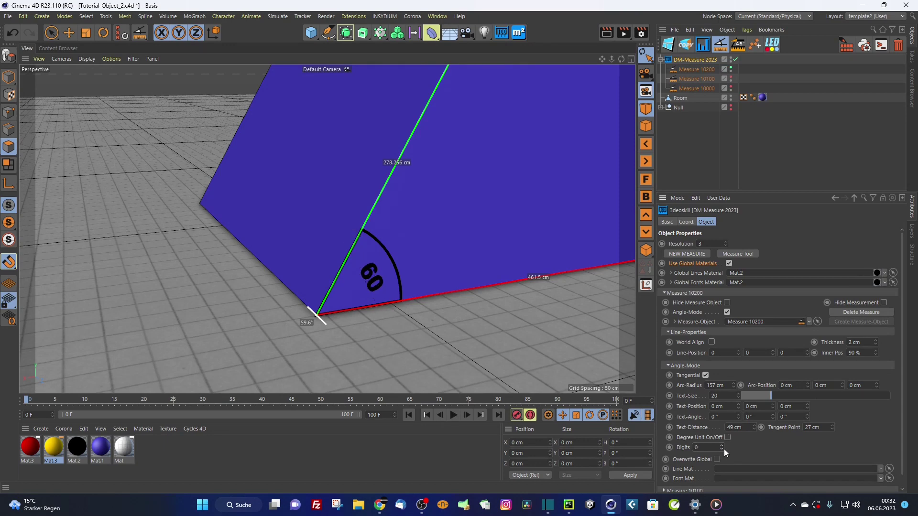
click(722, 445)
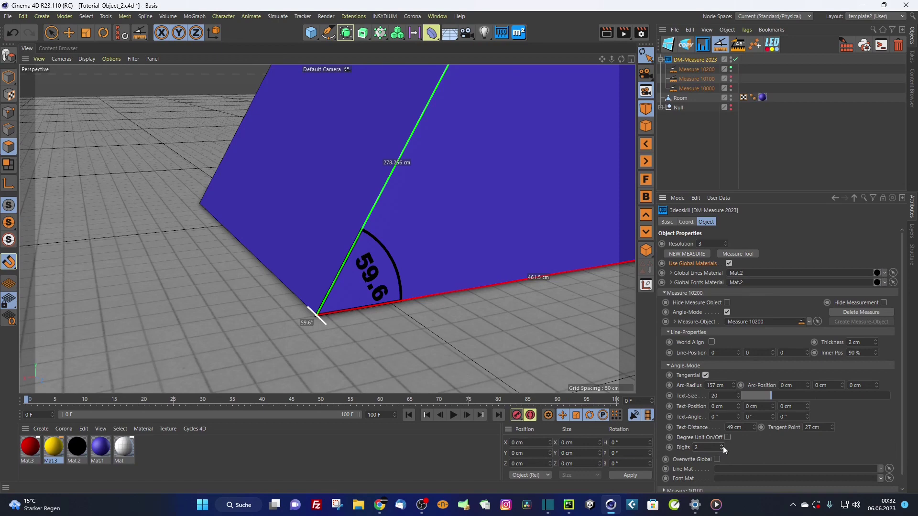
click(728, 438)
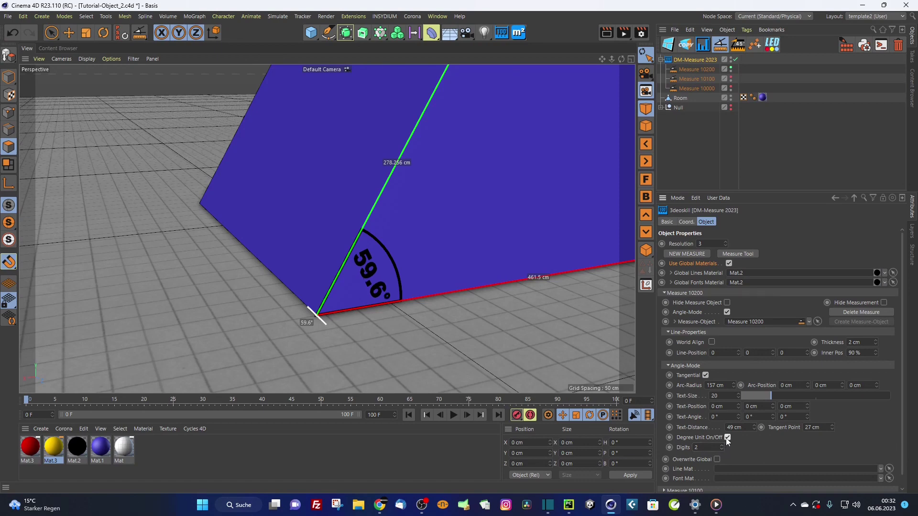
- Set the angle measurement's line thickness to 3 cm and collapse its settings group
scroll(389, 280, down, 5)
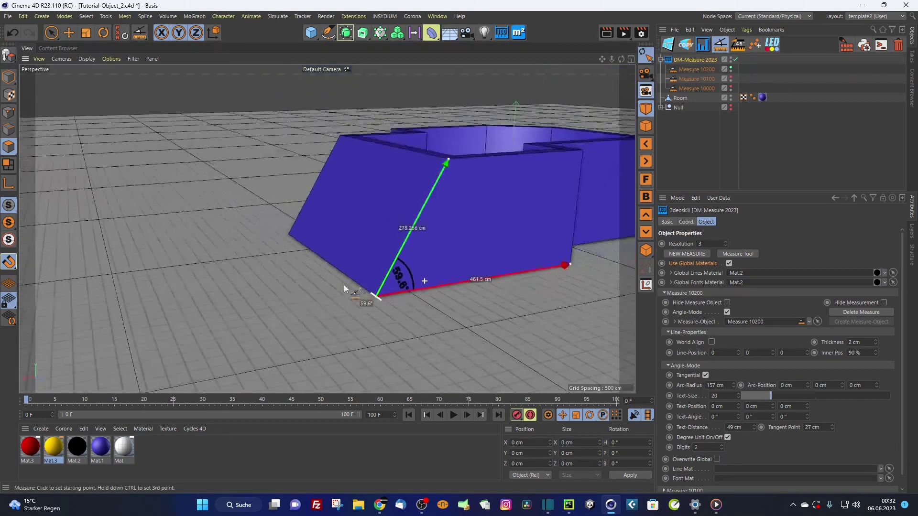
alt+middle_drag(411, 273, 375, 276)
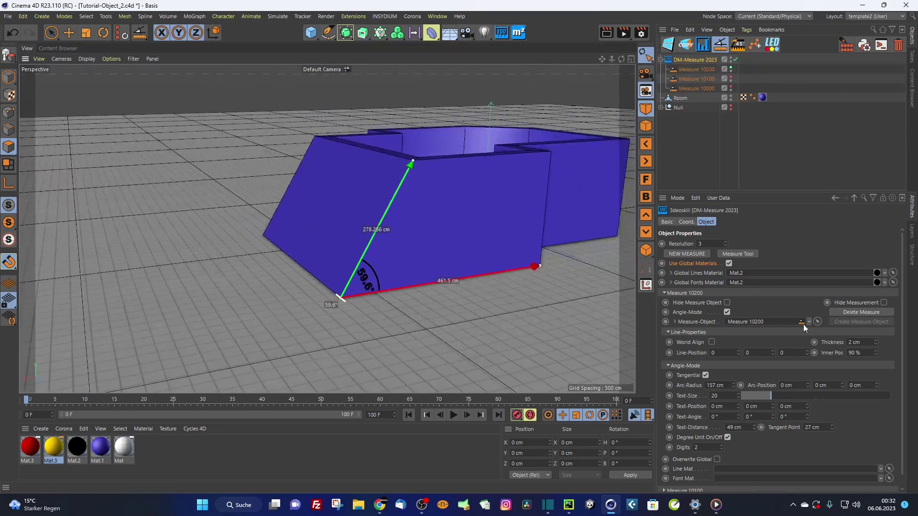
double_click(863, 343)
text(3)
key(Return)
scroll(430, 285, up, 2)
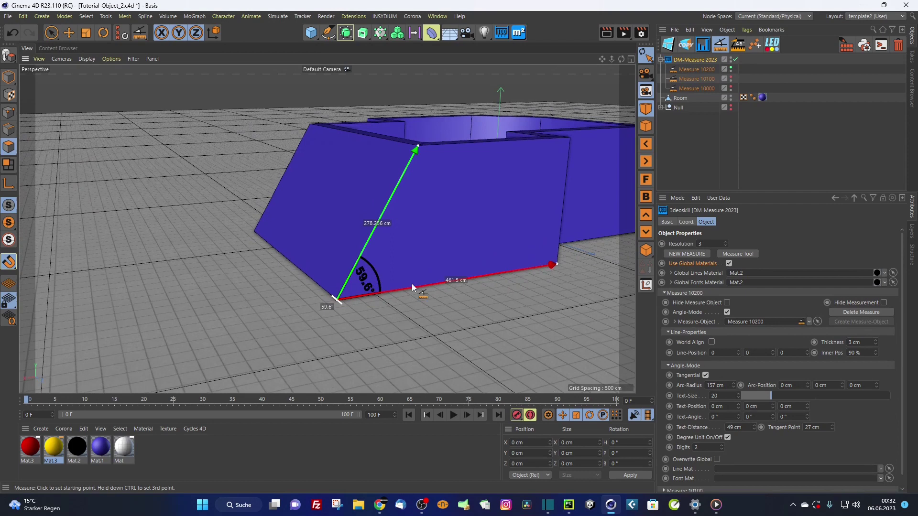
scroll(412, 283, down, 3)
click(695, 293)
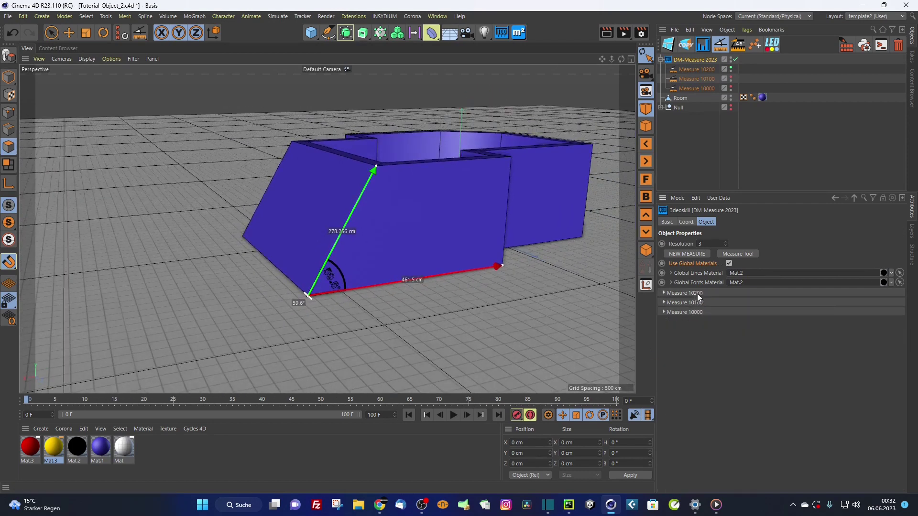
- Unhide the Measure 10100 and Measure 10000 dimensions so all the room's measurements are displayed
click(710, 302)
click(884, 311)
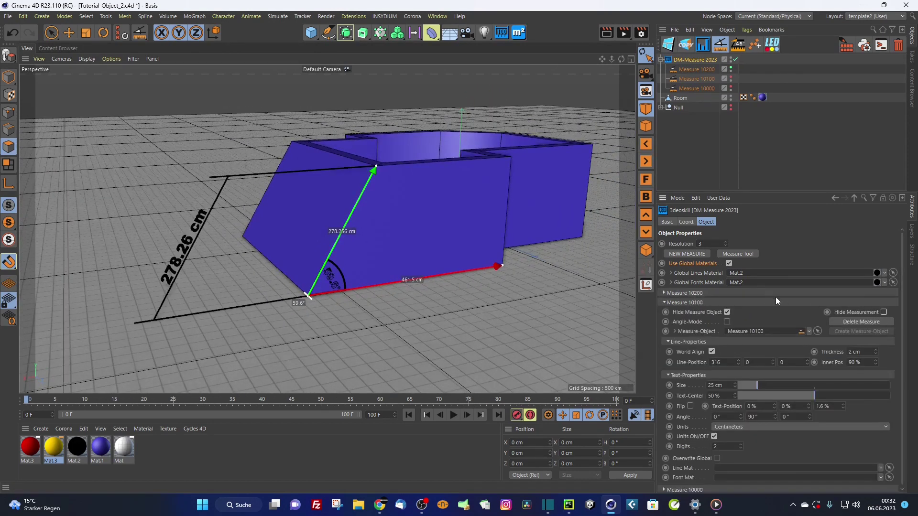
click(754, 301)
click(748, 311)
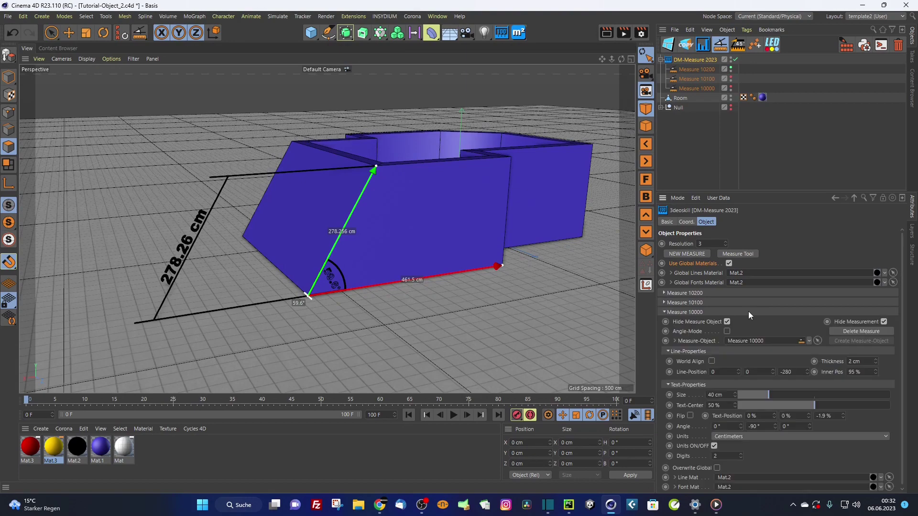
click(884, 321)
alt+drag(484, 266, 385, 234)
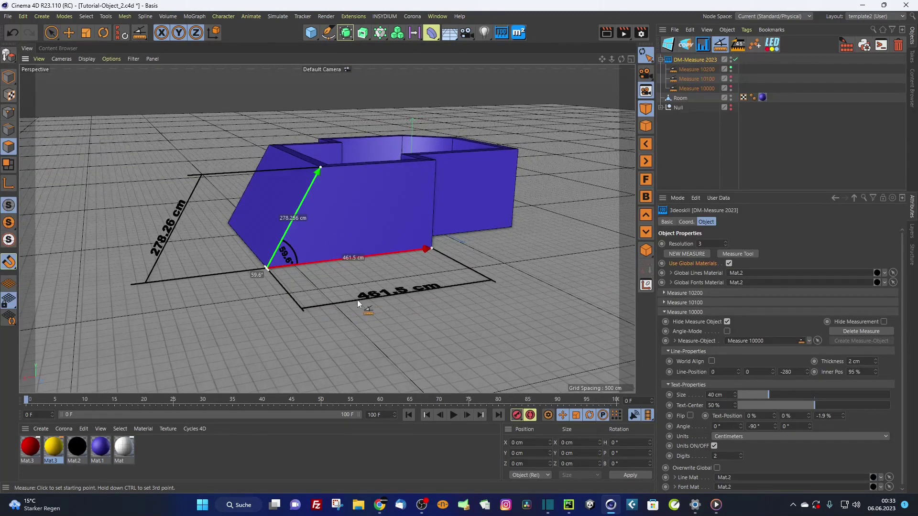
- Assign the red Mat.3 to the lines and text of Measure 10000 and enable its override of the global materials
click(708, 311)
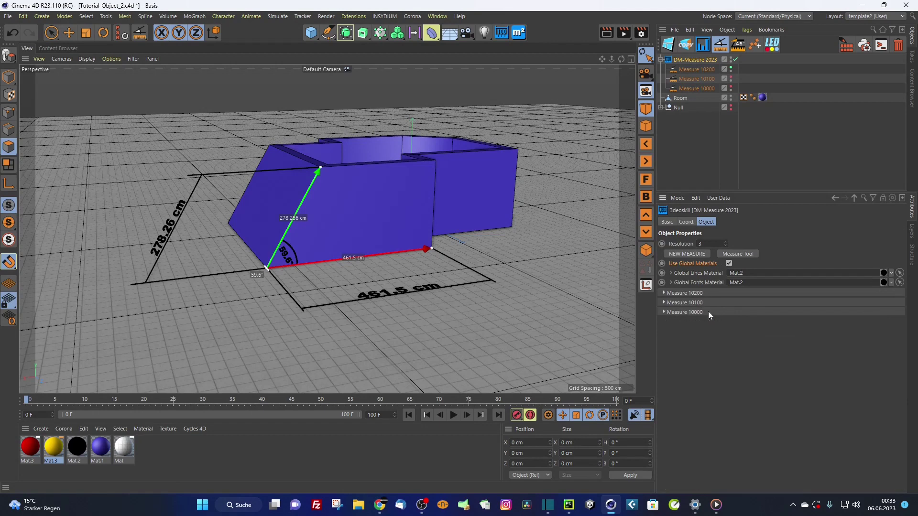
click(708, 311)
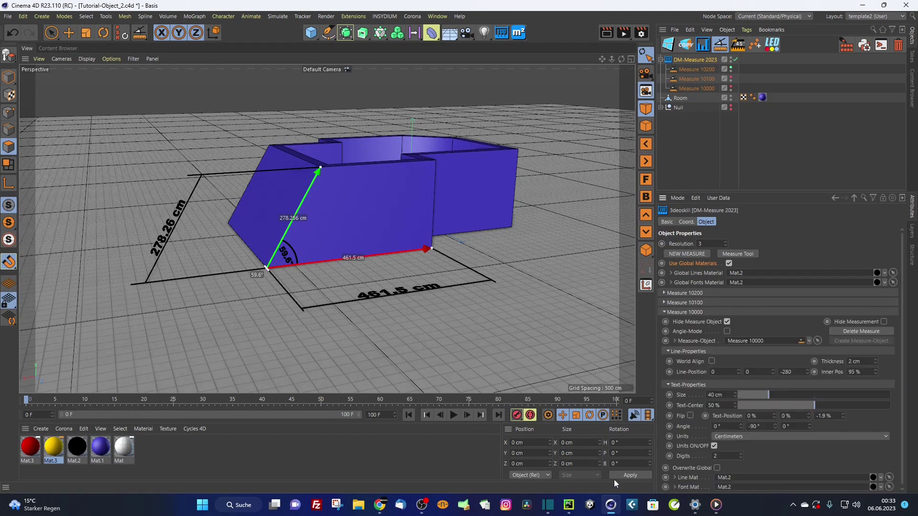
drag(36, 449, 724, 478)
drag(34, 446, 735, 488)
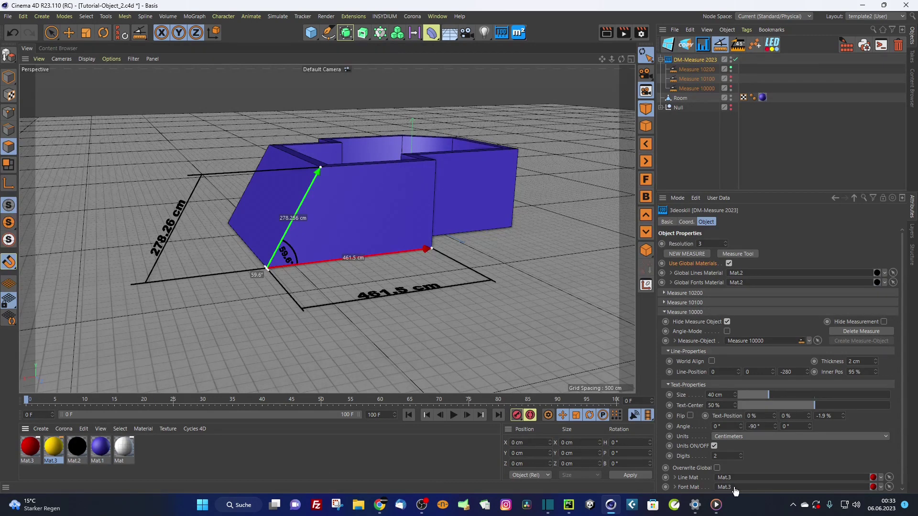
click(717, 468)
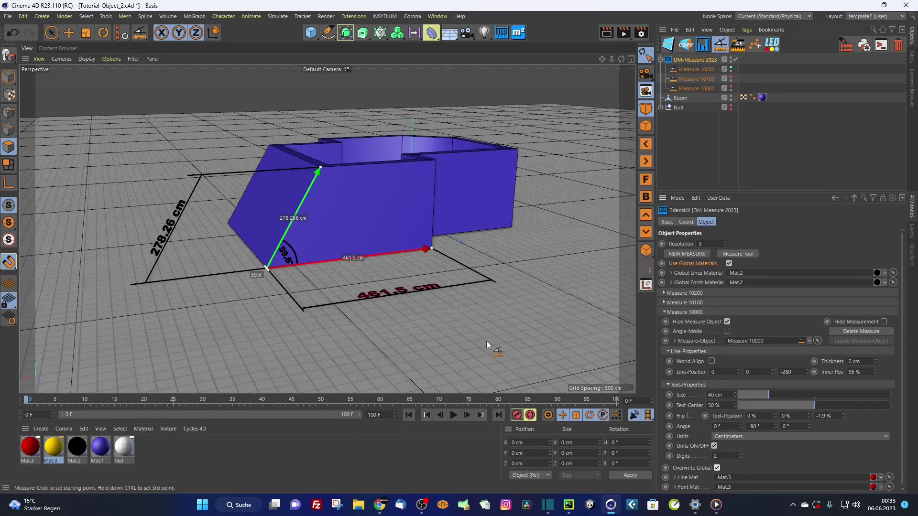
alt+drag(381, 296, 401, 294)
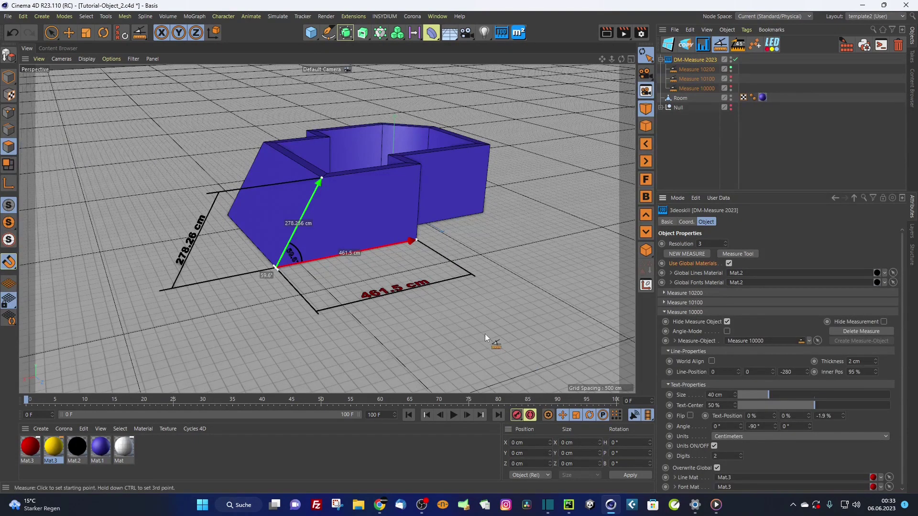
- Try kilometers as the text unit of Measure 10000 and restore centimeters
click(779, 436)
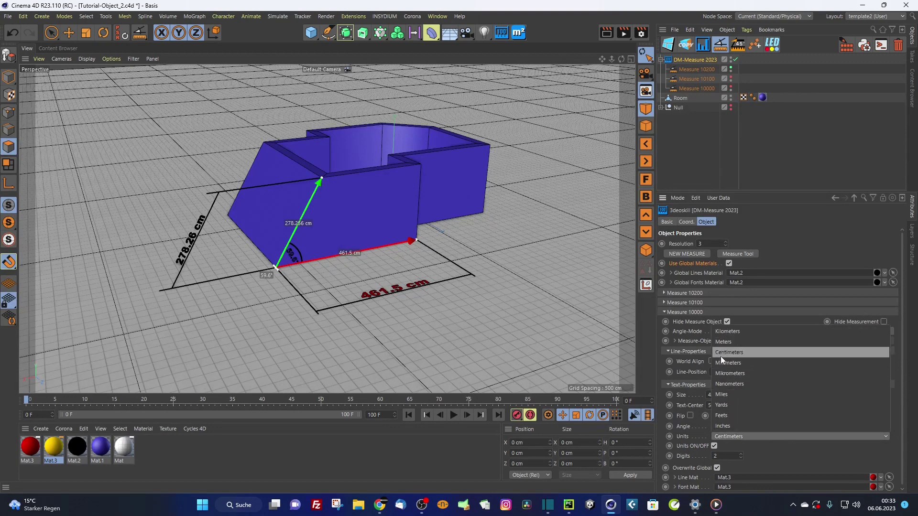
click(729, 335)
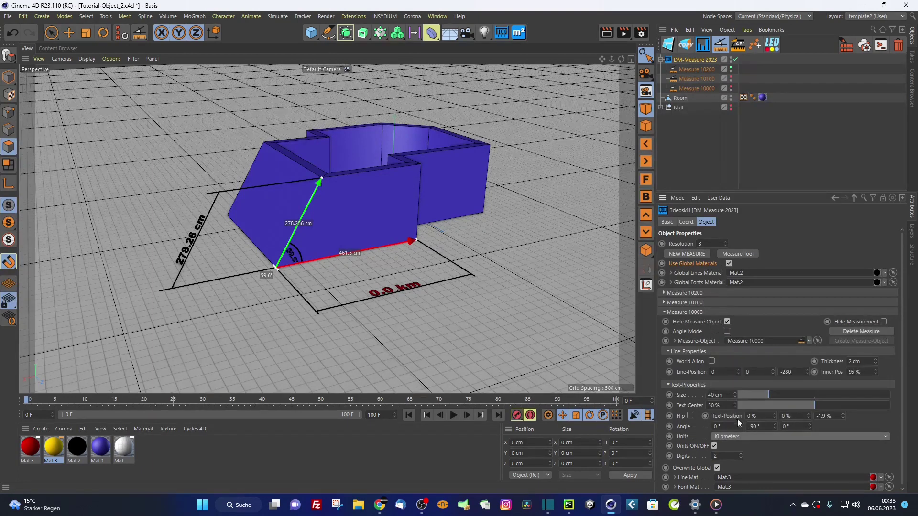
click(745, 433)
click(739, 352)
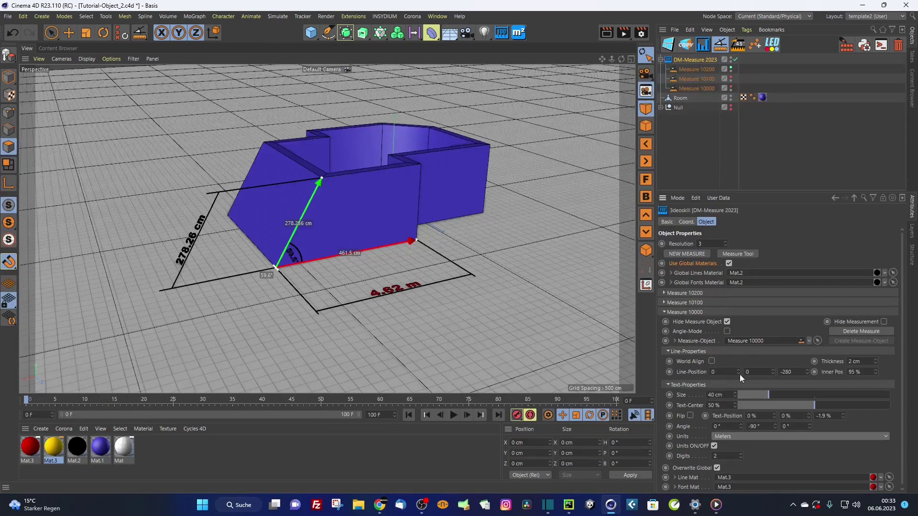
click(763, 437)
click(753, 353)
- Set both the project scale and the text unit of Measure 10000 to inches
click(676, 198)
click(686, 245)
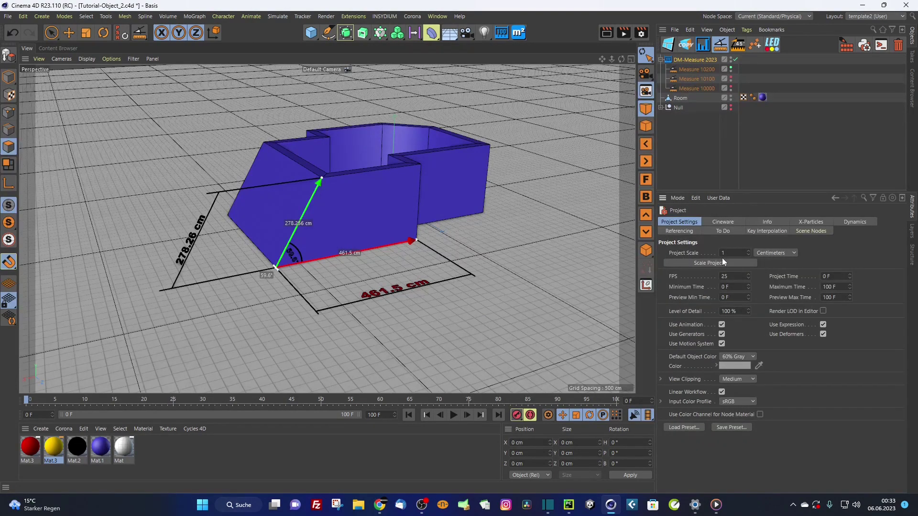
click(777, 253)
click(781, 358)
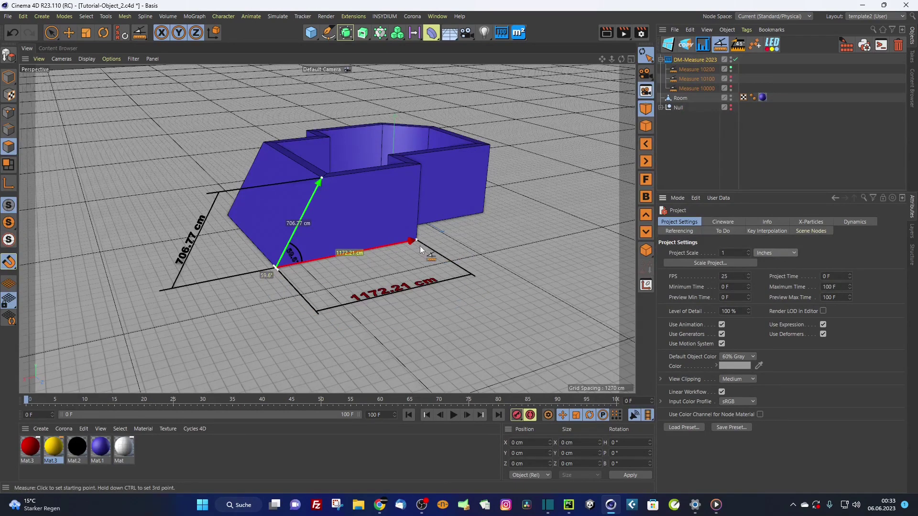
click(693, 59)
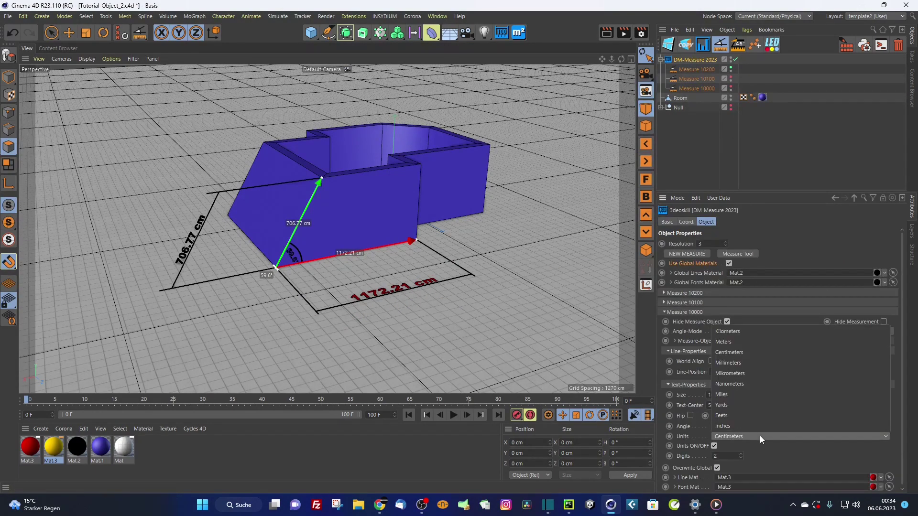
click(759, 436)
click(737, 429)
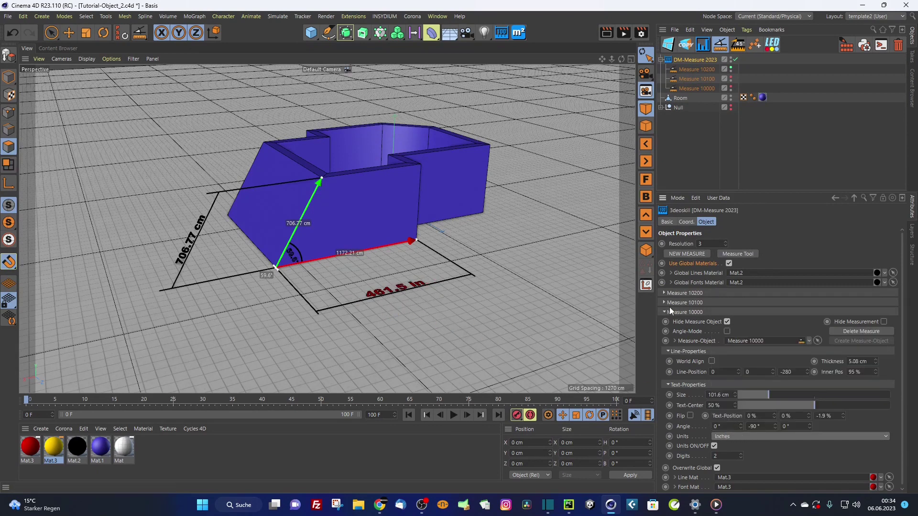
- Return both the project scale and the text unit of Measure 10000 to centimeters
click(679, 200)
click(686, 245)
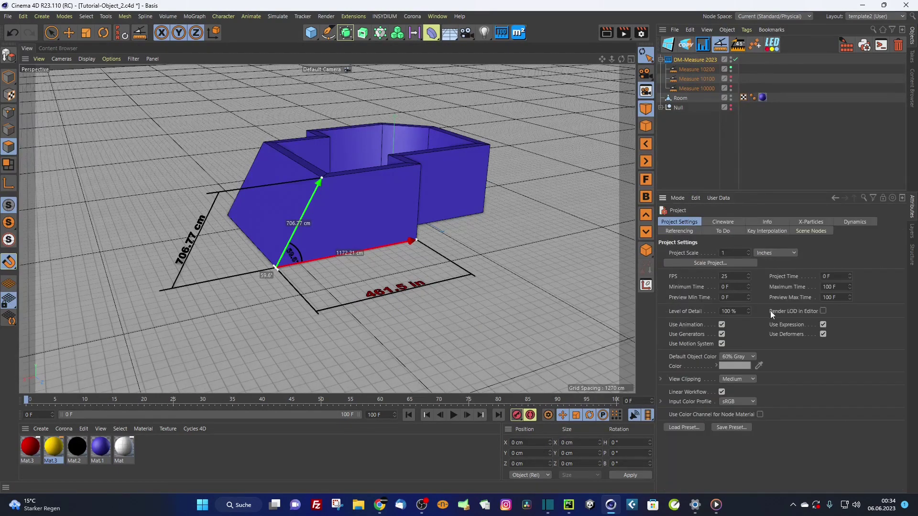
click(764, 254)
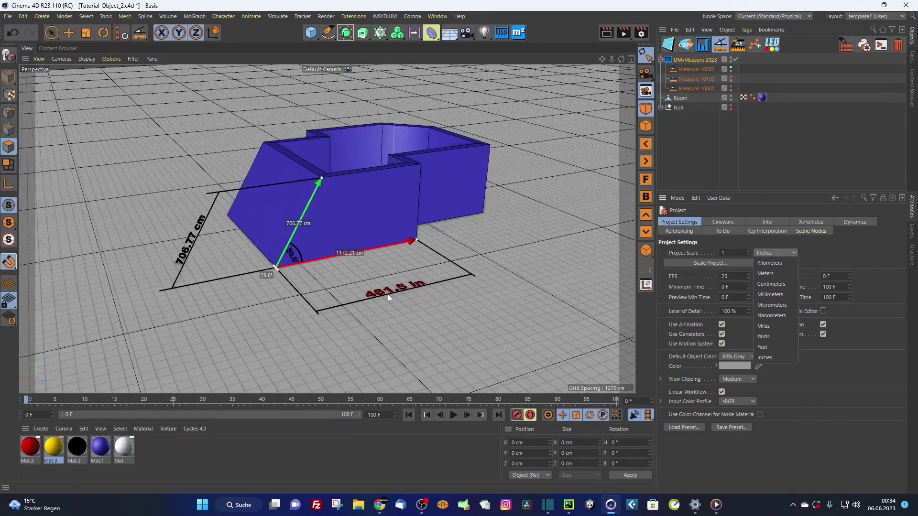
click(779, 286)
click(699, 61)
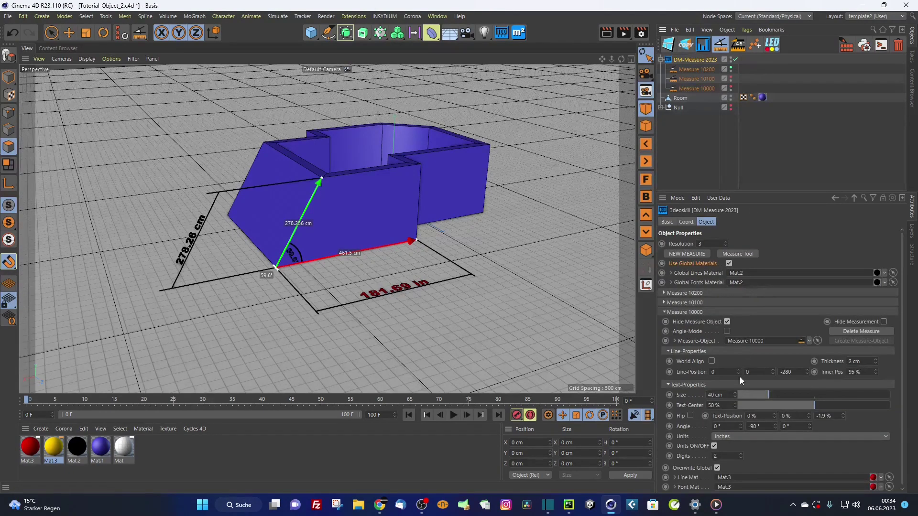
click(739, 438)
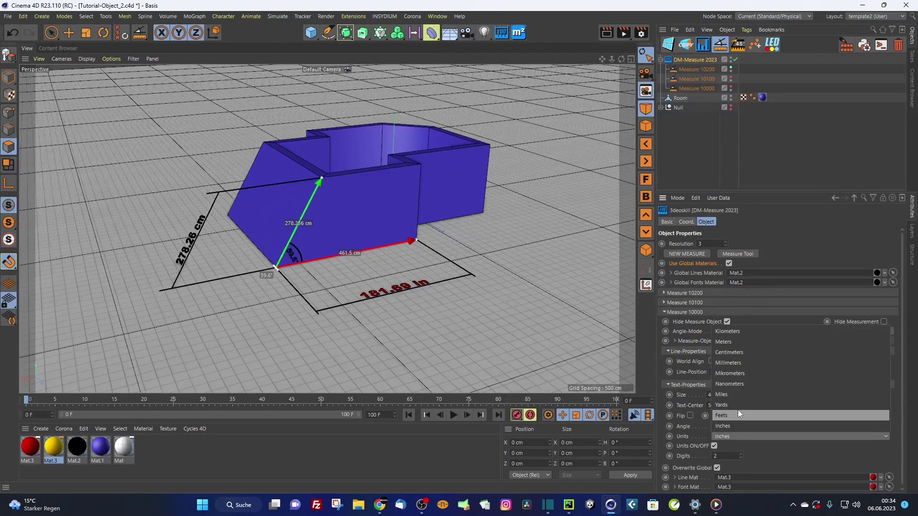
click(729, 353)
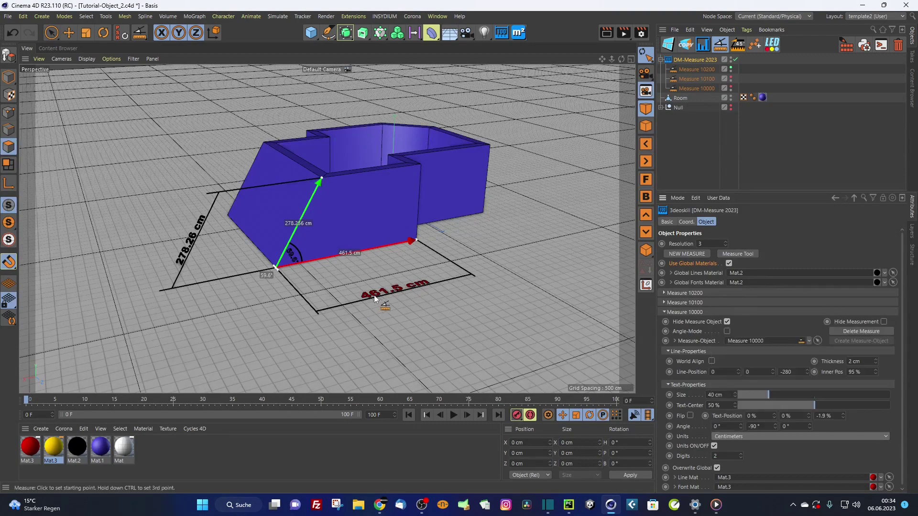
- Set the unit display in the program preferences and the text unit of Measure 10000 to millimeters
click(22, 16)
click(56, 146)
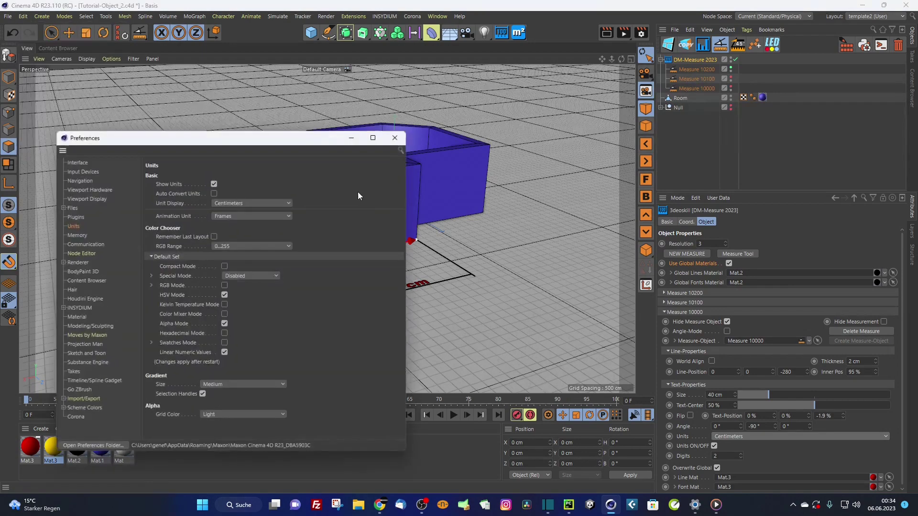
click(225, 203)
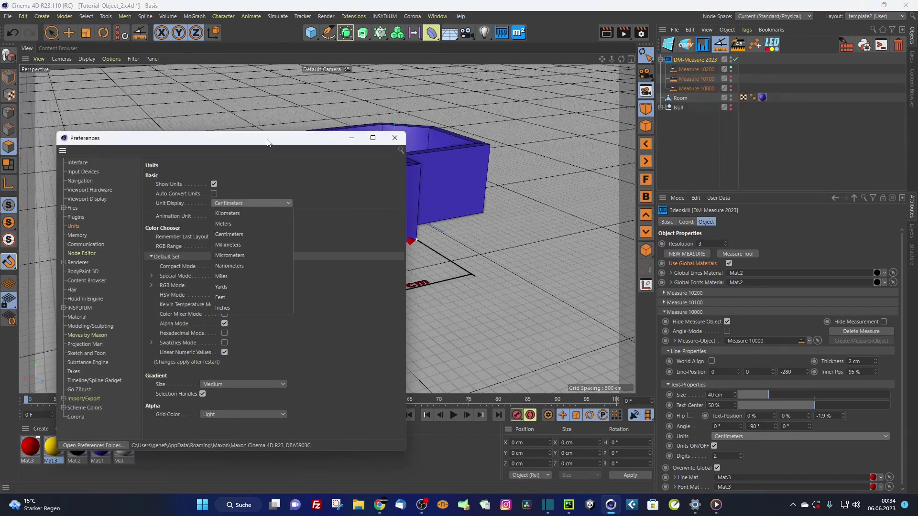
click(268, 143)
click(235, 203)
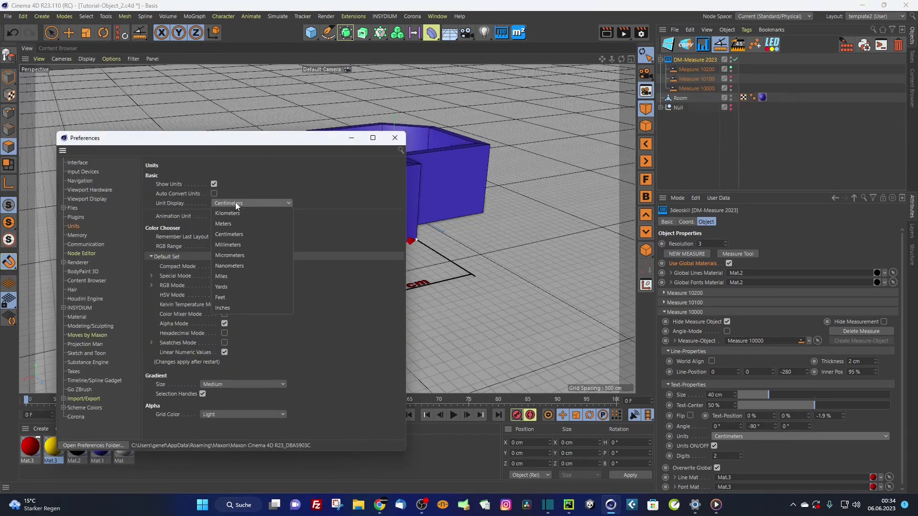
click(240, 244)
drag(276, 141, 171, 145)
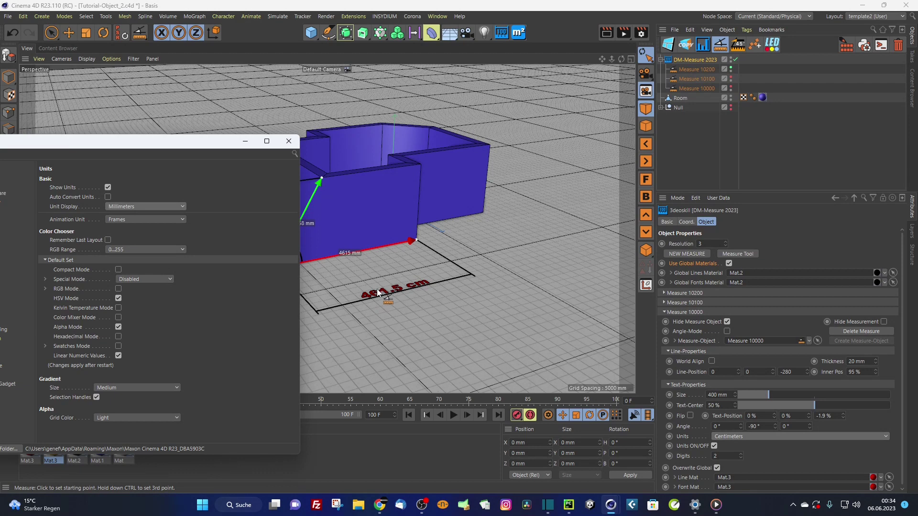
click(784, 437)
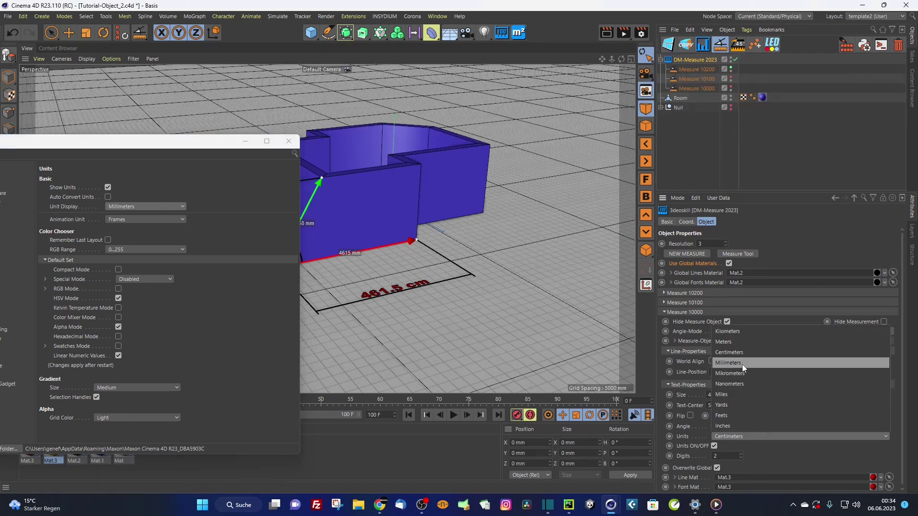
click(741, 364)
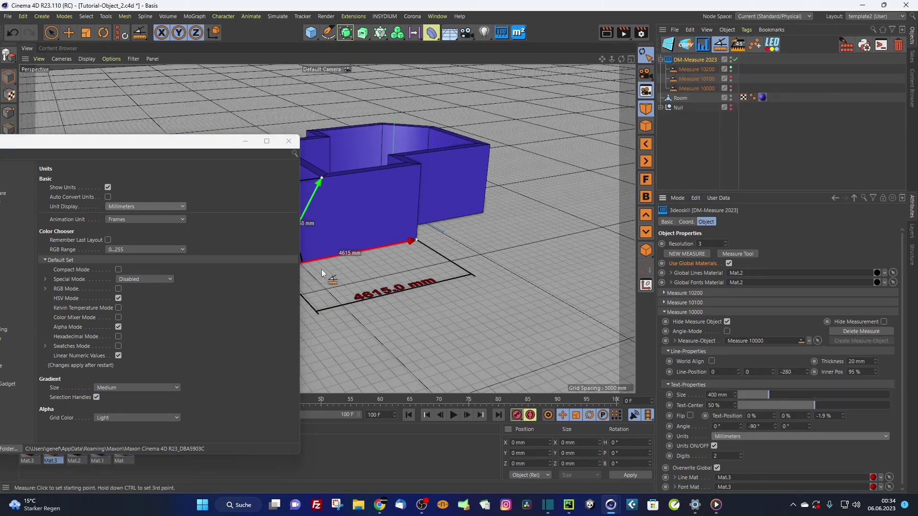
- Try millimeters as the project scale unit and restore centimeters
click(675, 196)
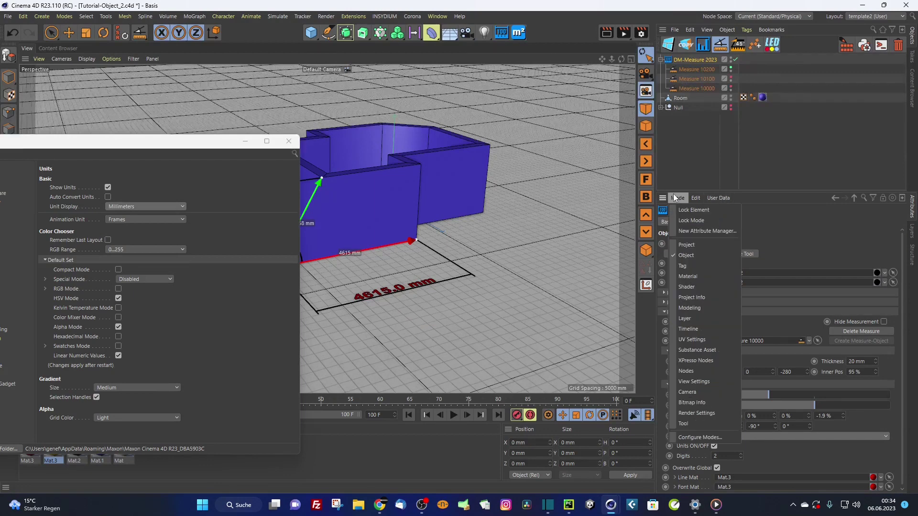
click(693, 244)
click(777, 253)
click(776, 294)
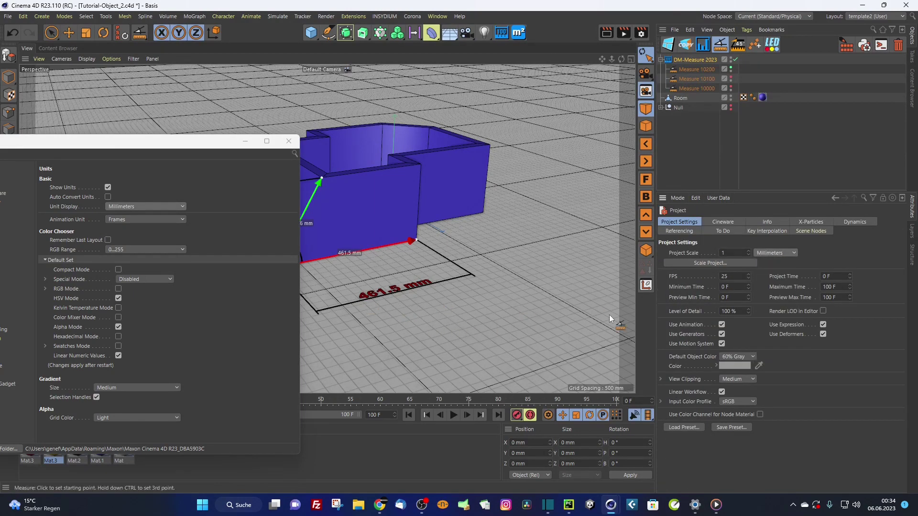
click(767, 255)
click(781, 285)
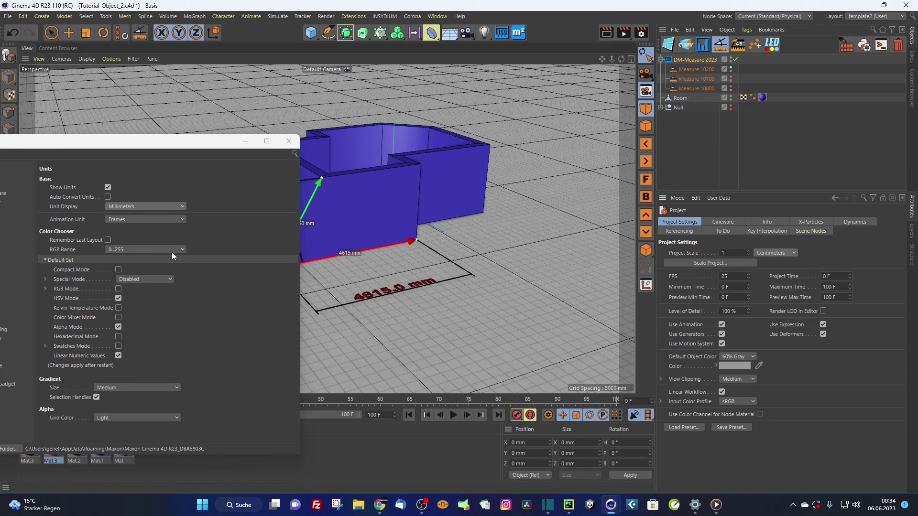
- Return the unit display in the preferences and the text unit of Measure 10000 to centimeters, closing the preferences
click(145, 206)
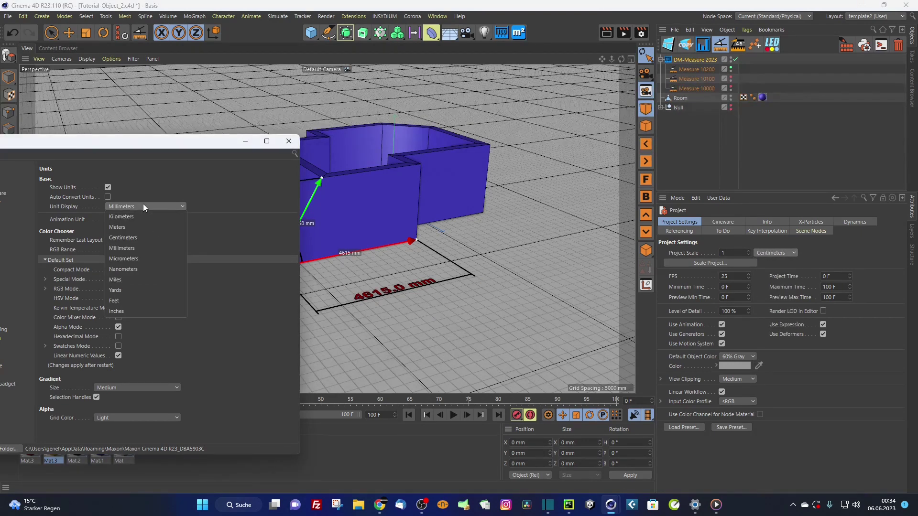
click(129, 236)
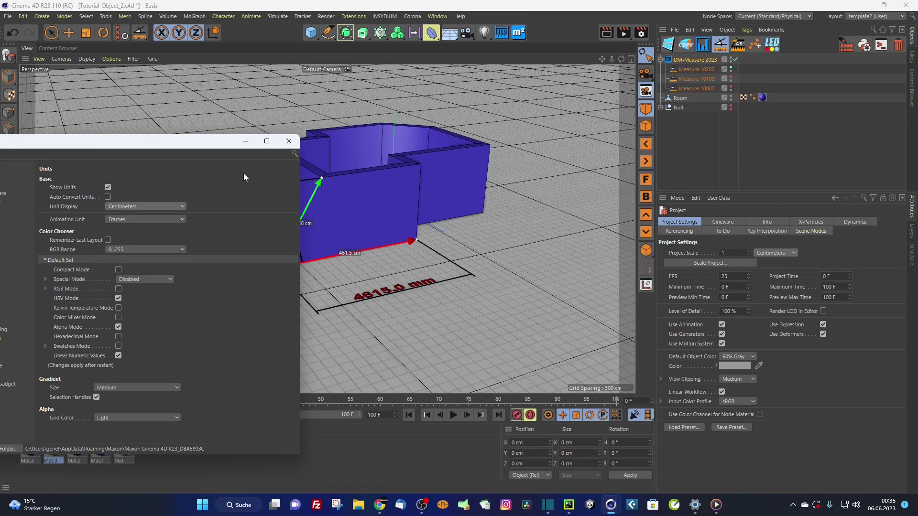
click(289, 142)
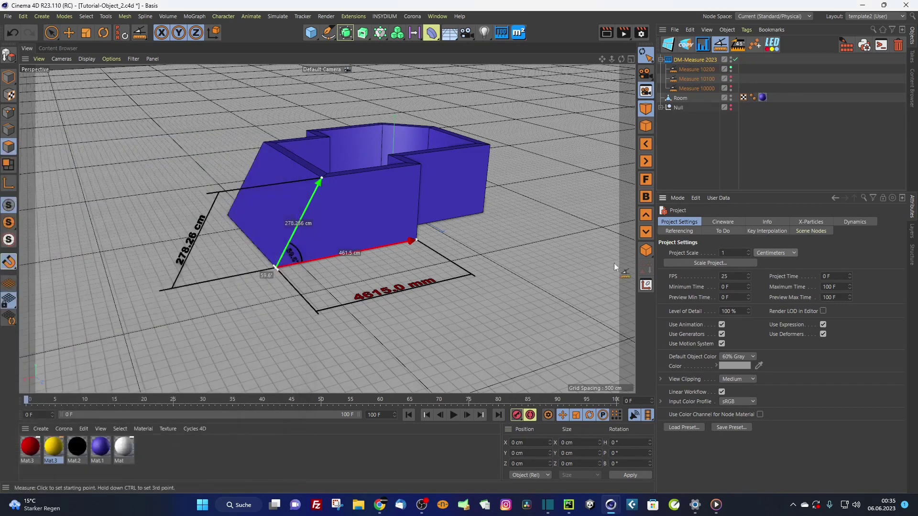
click(691, 59)
click(742, 436)
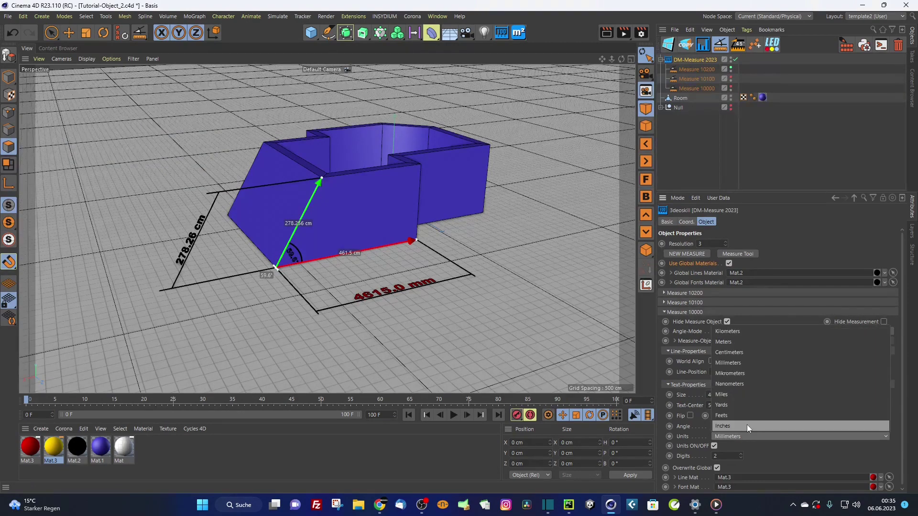
click(743, 352)
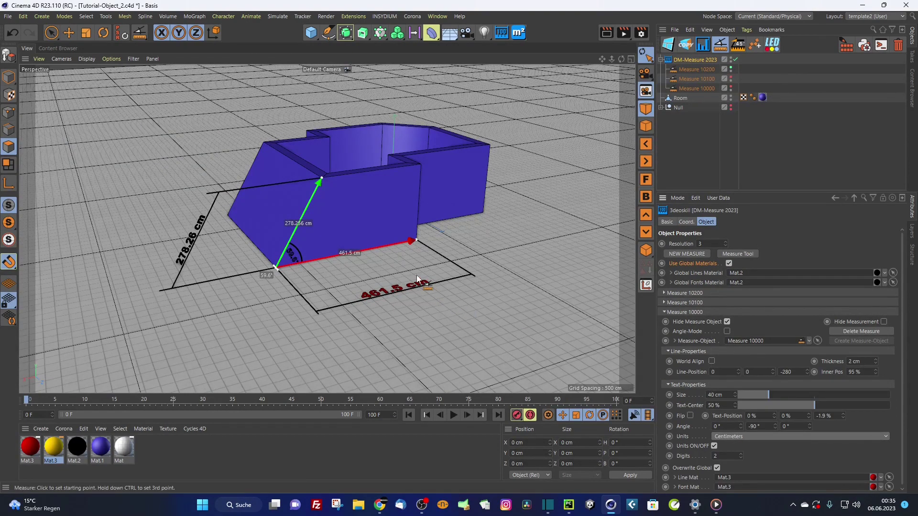
- Render the current view to check the dimensions, and expand the settings of the Measure 10200 angle measurement
click(607, 32)
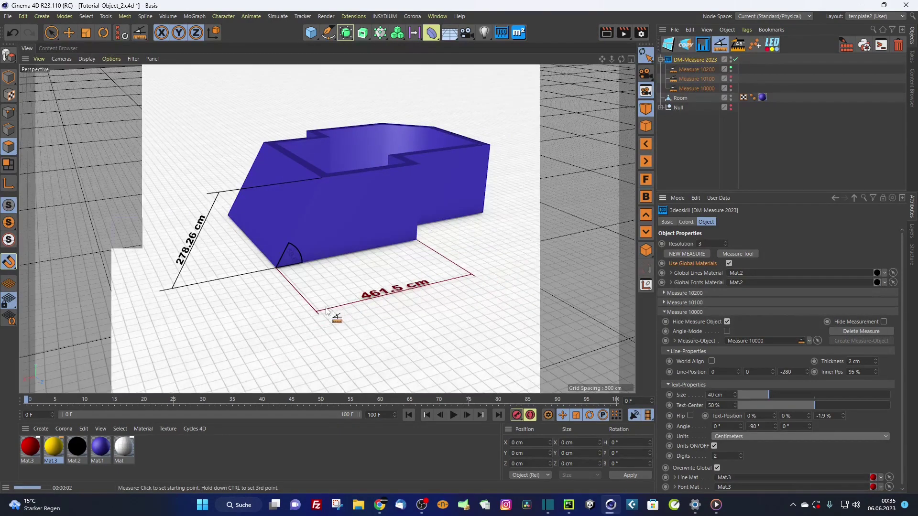
click(695, 59)
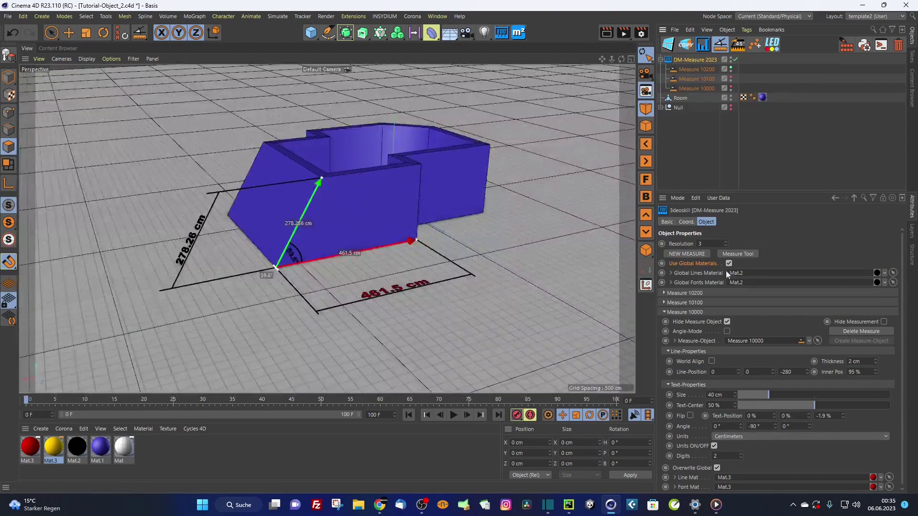
click(717, 292)
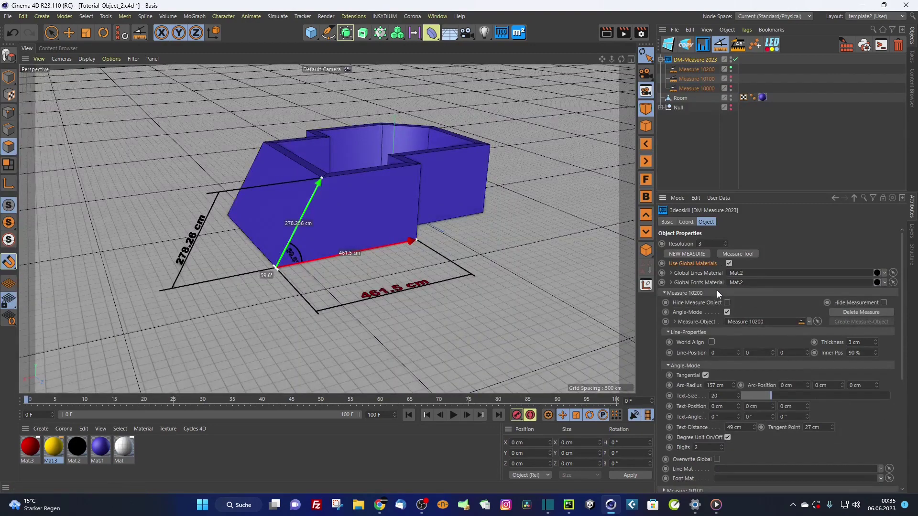
- Set the third Text-Position value of the Measure 10200 angle text to -1 cm and render the current view
scroll(455, 296, up, 5)
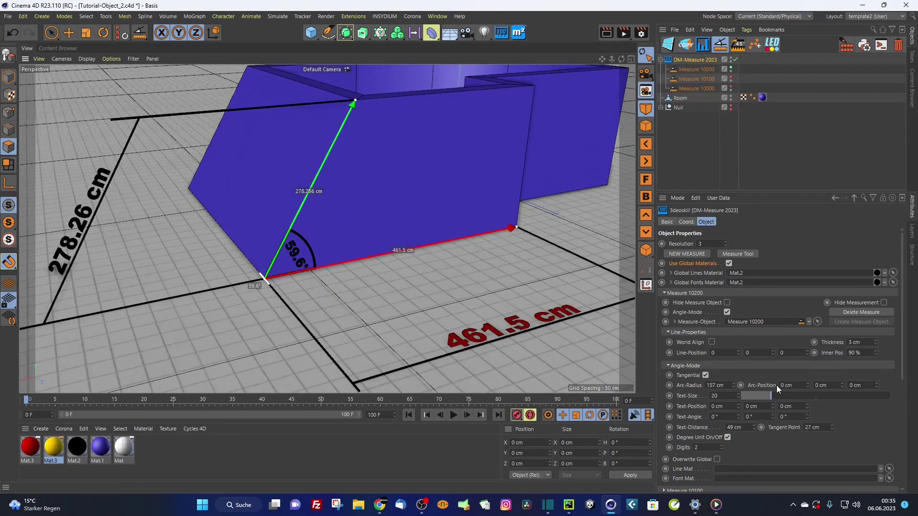
click(807, 405)
click(808, 408)
click(808, 408)
scroll(450, 223, down, 5)
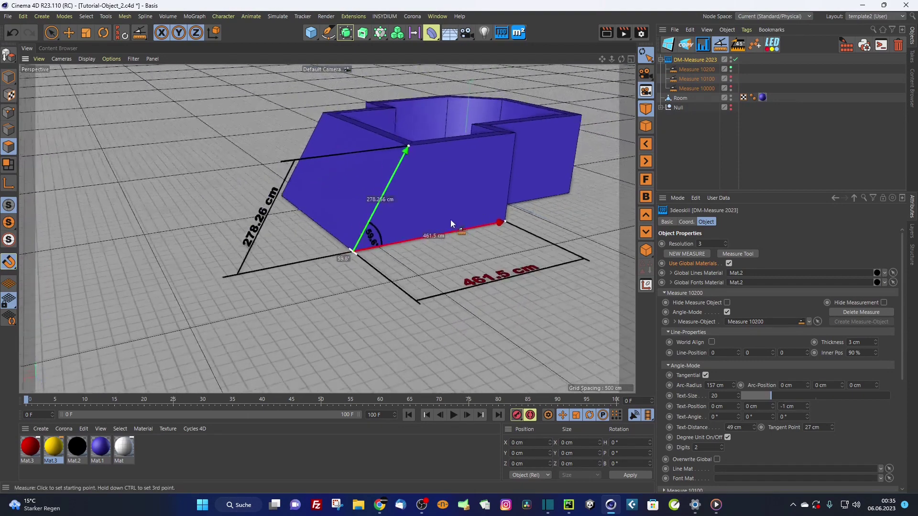
scroll(445, 223, down, 2)
click(605, 33)
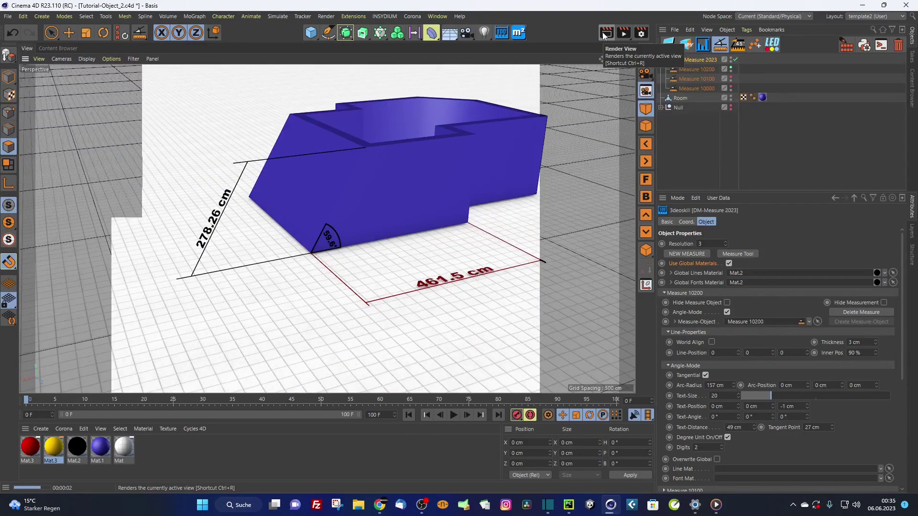
alt+drag(441, 153, 421, 173)
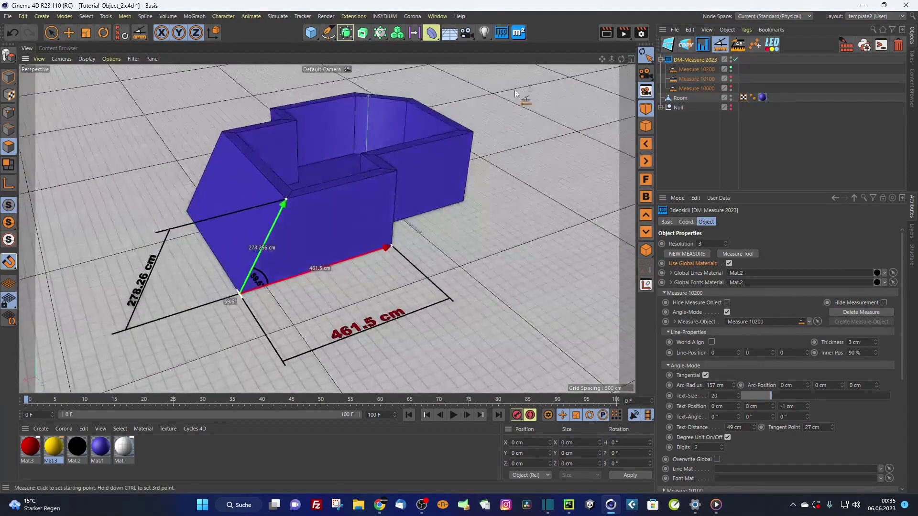
- Select the Room object with its floor polygons, with the Live Selection tool active
click(518, 32)
alt+drag(426, 133, 373, 174)
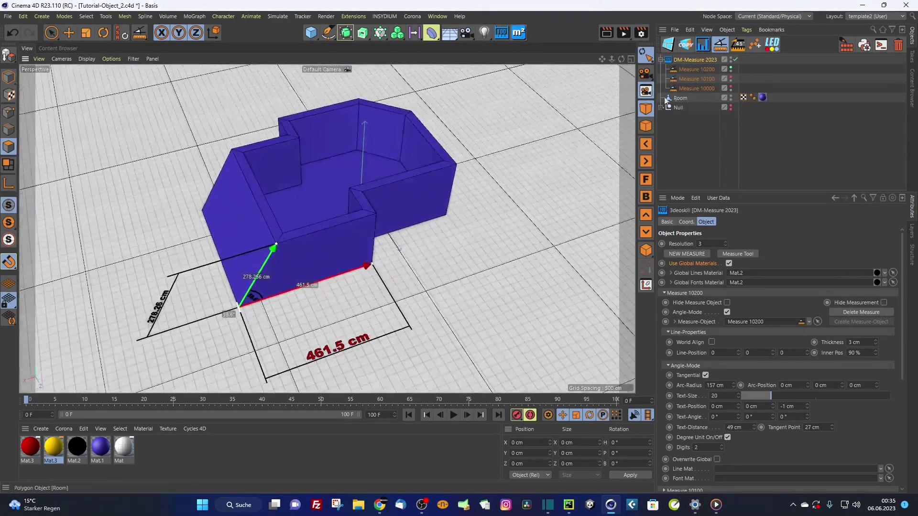
click(679, 97)
alt+drag(346, 201, 283, 198)
click(52, 33)
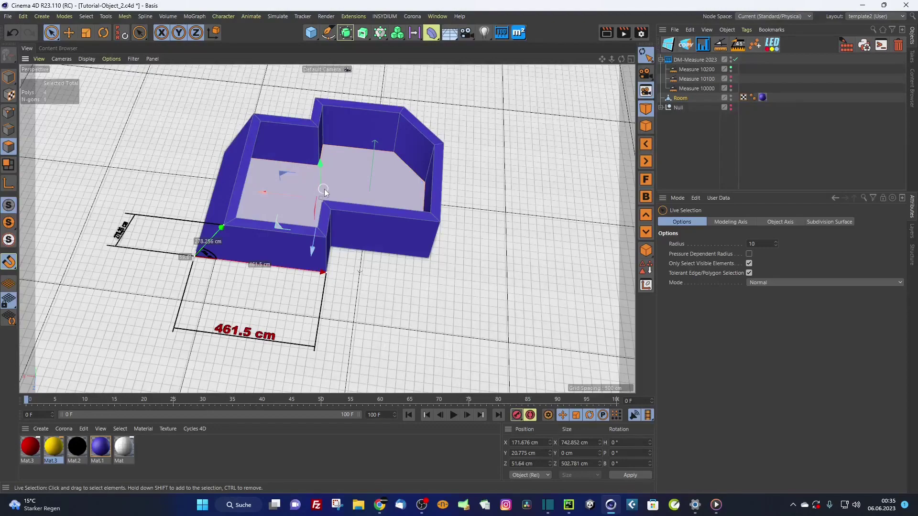
alt+drag(319, 161, 330, 180)
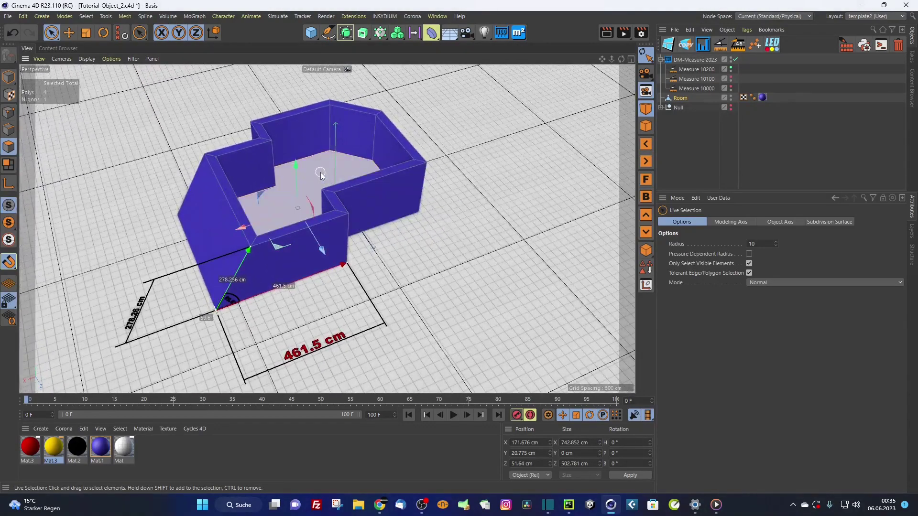
click(680, 98)
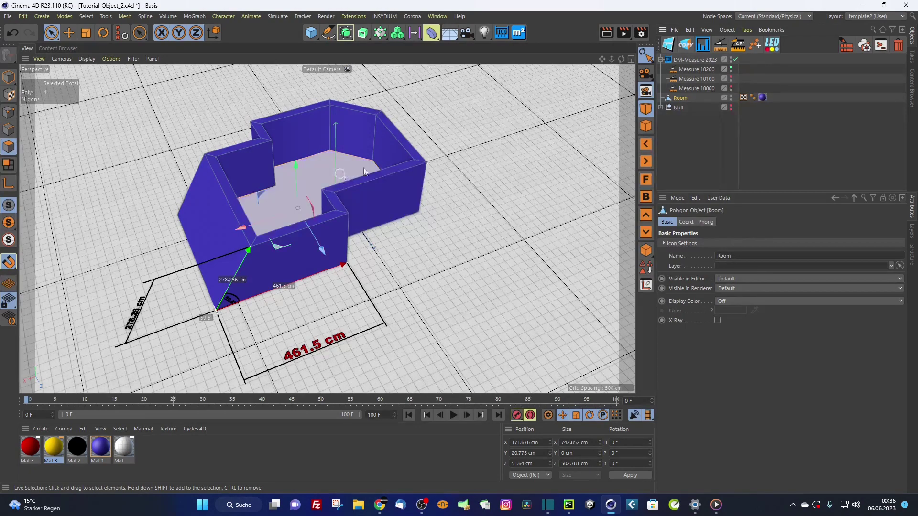
alt+drag(528, 168, 470, 180)
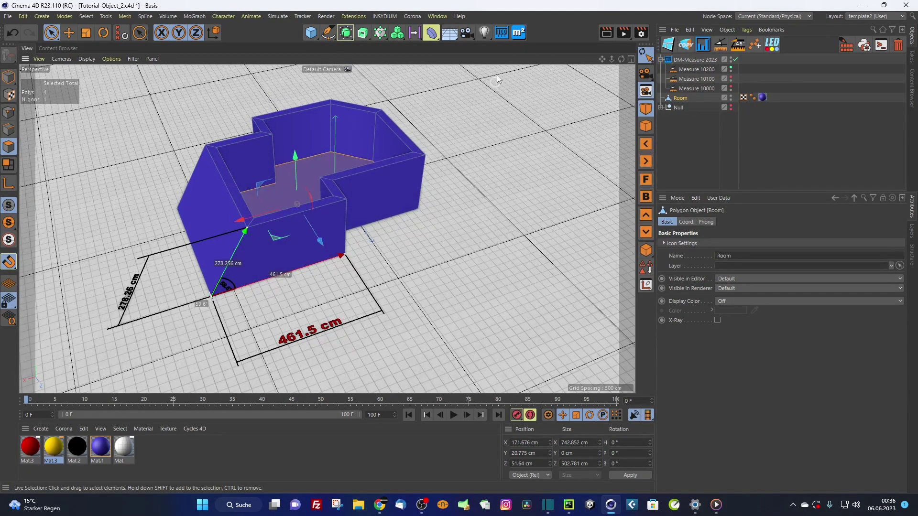
- Calculate the surface area of the selected floor polygons in meters with DM_Surface
click(519, 33)
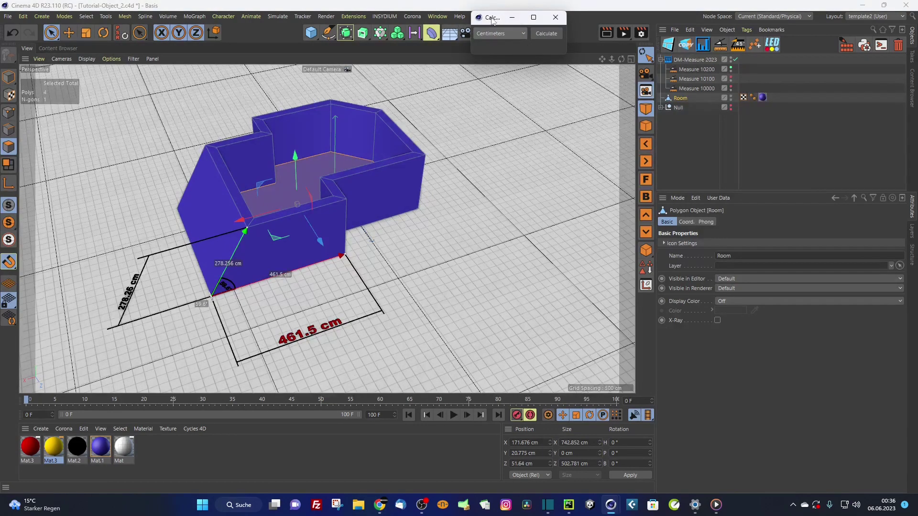
drag(510, 23, 517, 108)
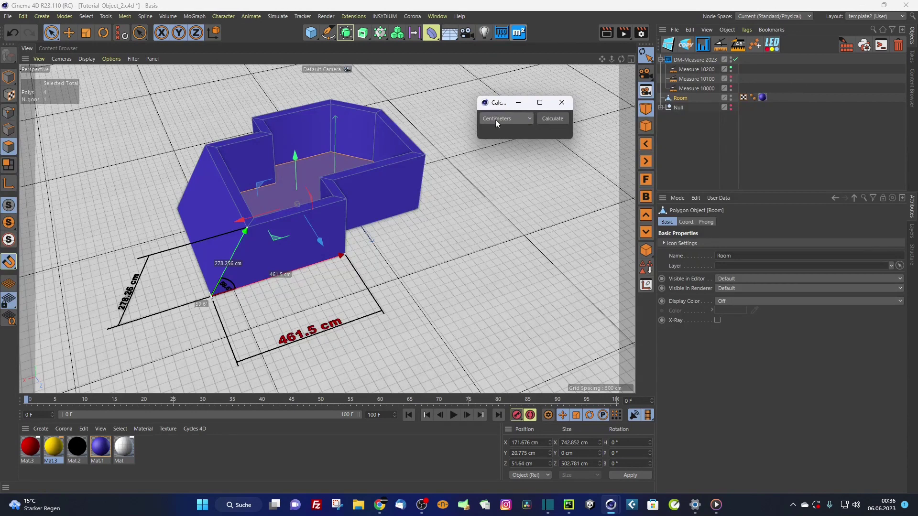
click(495, 119)
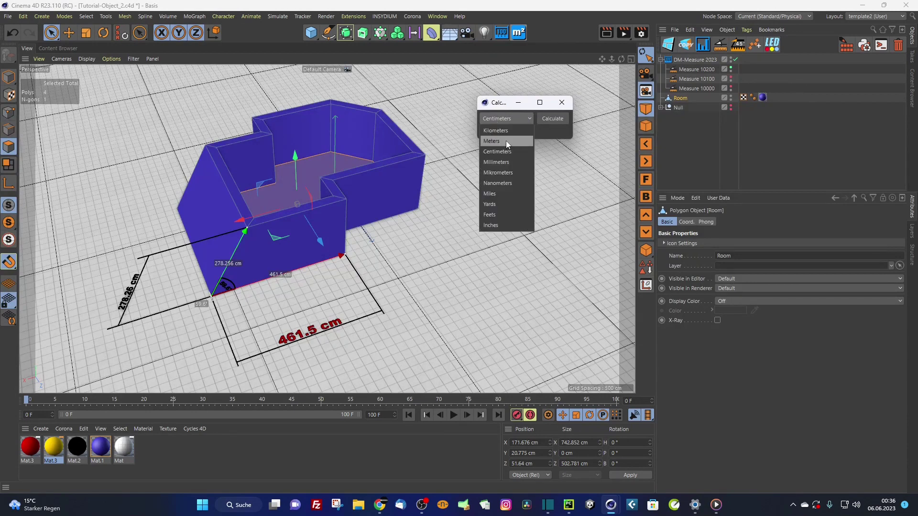
click(506, 141)
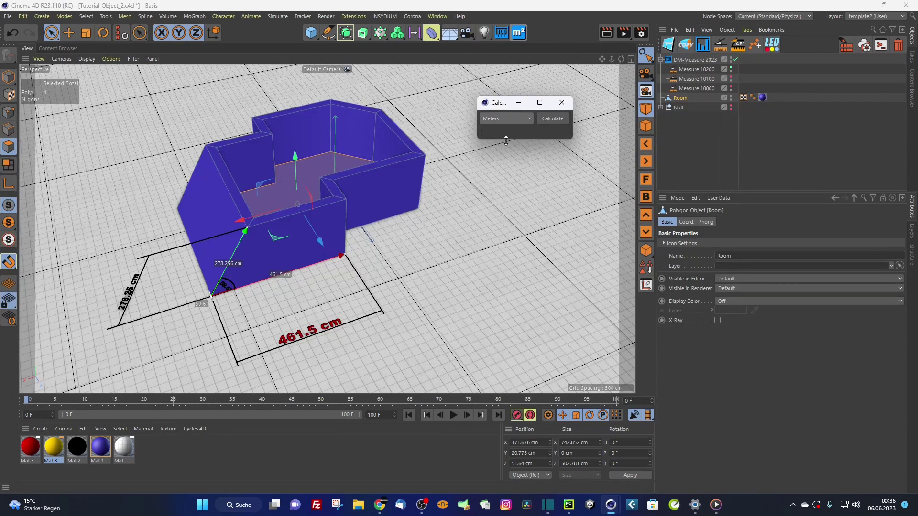
click(555, 119)
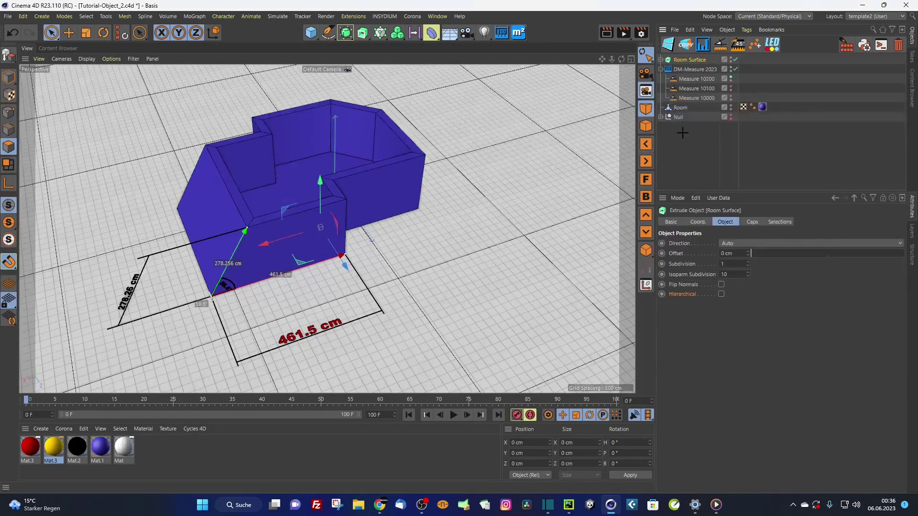
- Raise the floor area label above the floor and rotate it to read from the front of the room
click(690, 57)
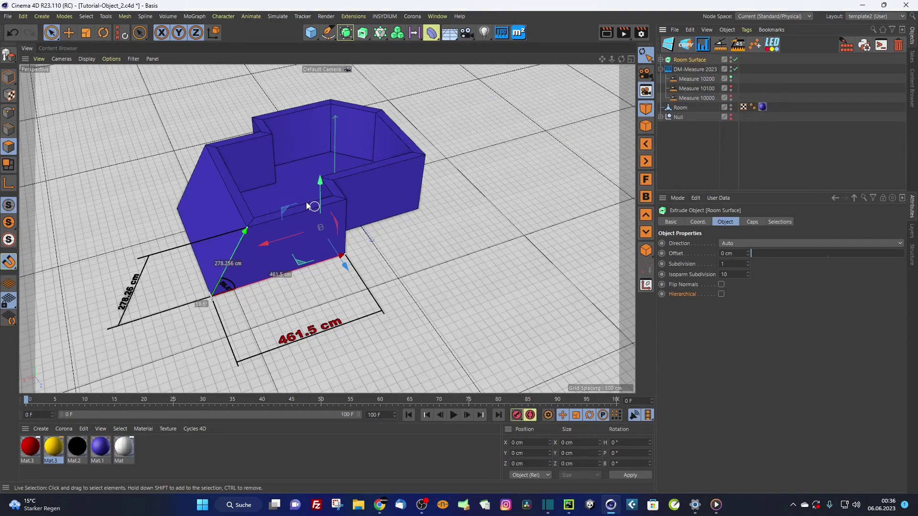
alt+drag(310, 204, 272, 124)
key(r)
scroll(275, 181, up, 2)
scroll(279, 181, up, 4)
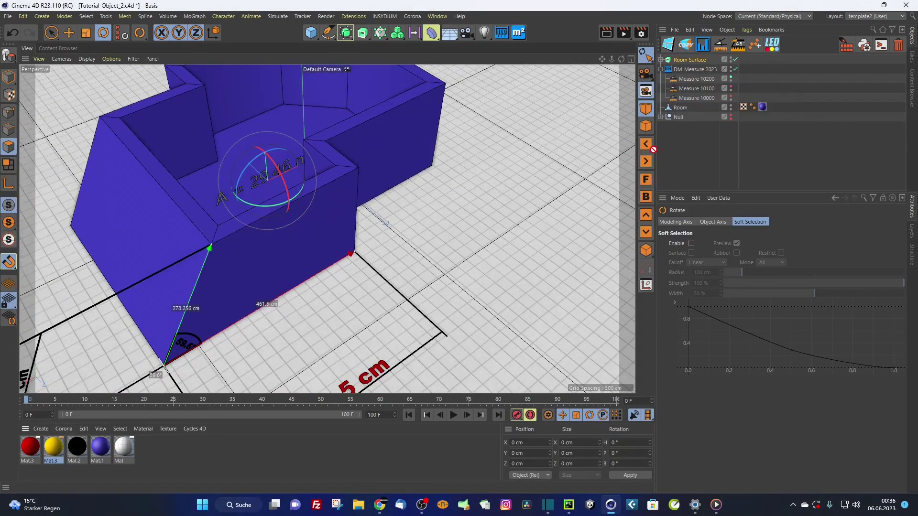
- Apply the yellow Mat.3 material to the Room Surface area label
drag(699, 61, 691, 60)
scroll(265, 189, up, 5)
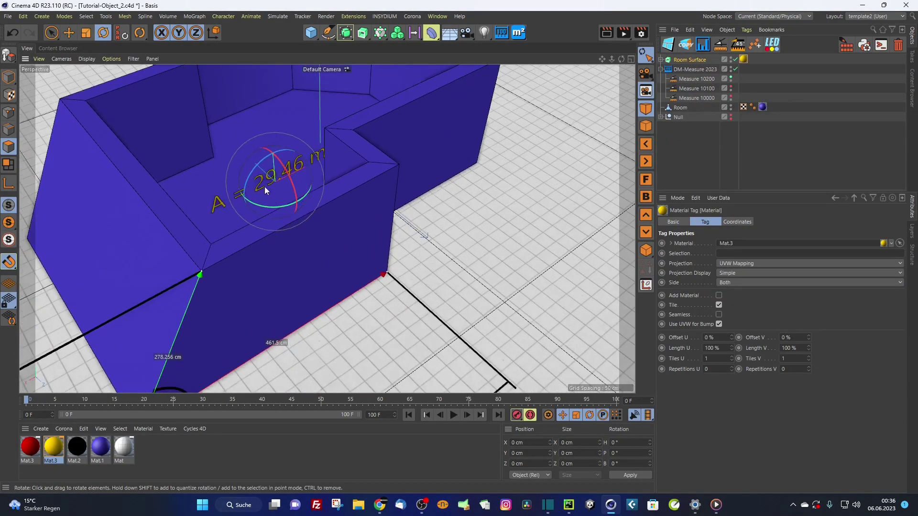
scroll(287, 184, up, 1)
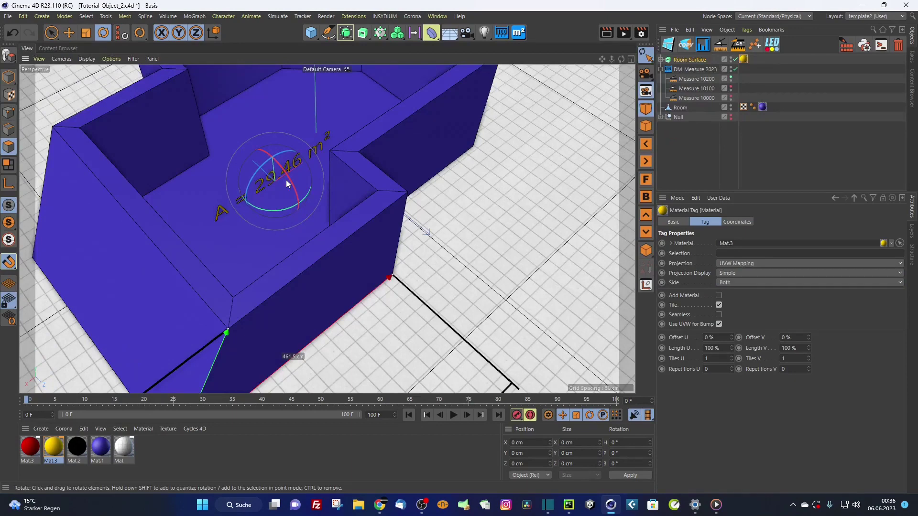
- Rotate the yellow area label so that it lies flat, parallel to the room's floor
alt+drag(289, 180, 255, 142)
scroll(286, 176, down, 4)
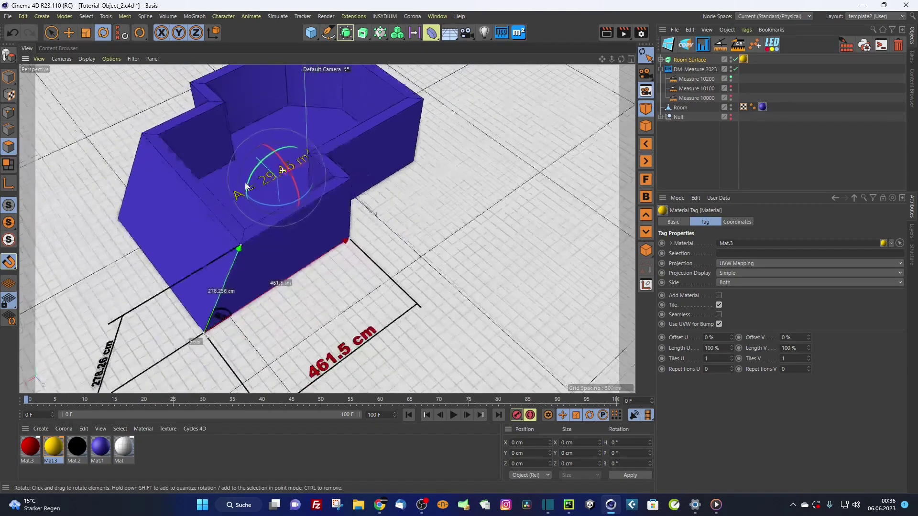
mouse_move(278, 186)
alt+mouse_down()
mouse_move(230, 221)
mouse_move(266, 196)
mouse_move(294, 196)
mouse_move(269, 194)
alt+mouse_up()
alt+right_drag(276, 182, 345, 159)
scroll(345, 159, down, 6)
alt+drag(345, 159, 268, 192)
scroll(268, 192, up, 5)
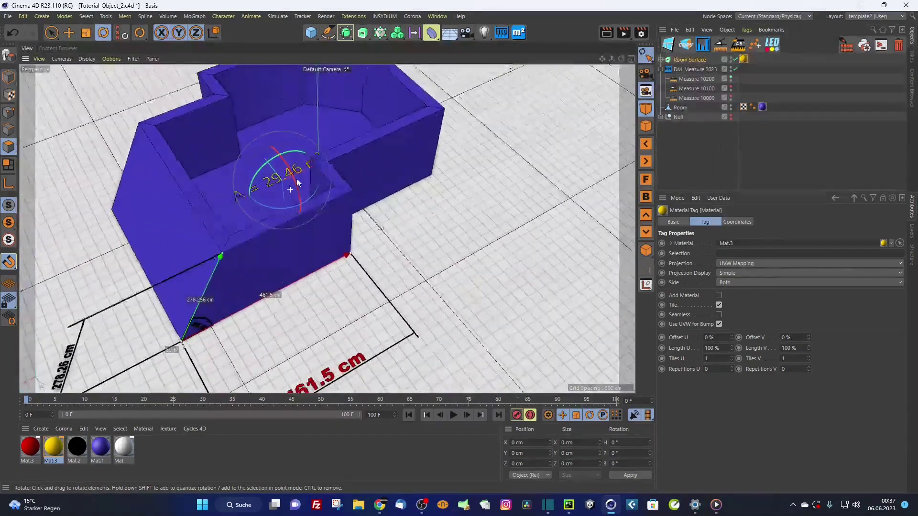
- Expand the Room Surface object and examine the settings of its nested text object
click(661, 60)
click(694, 69)
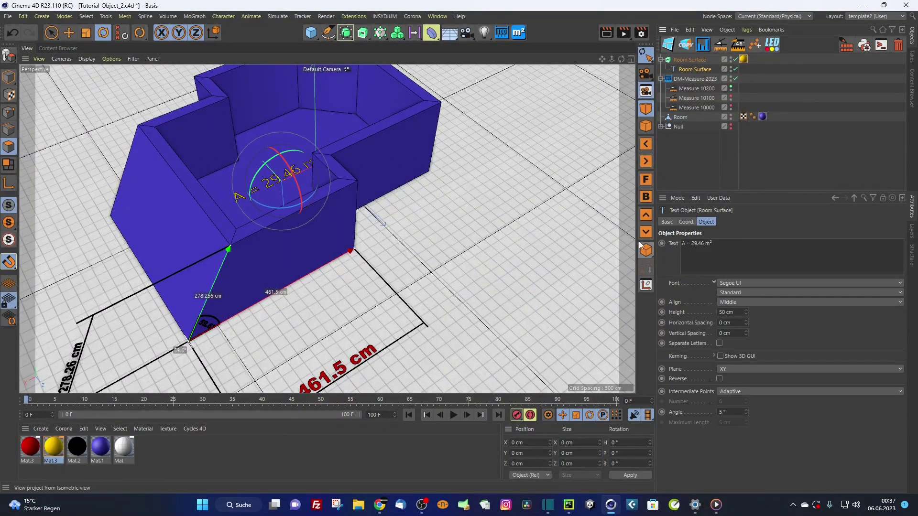
scroll(303, 211, down, 5)
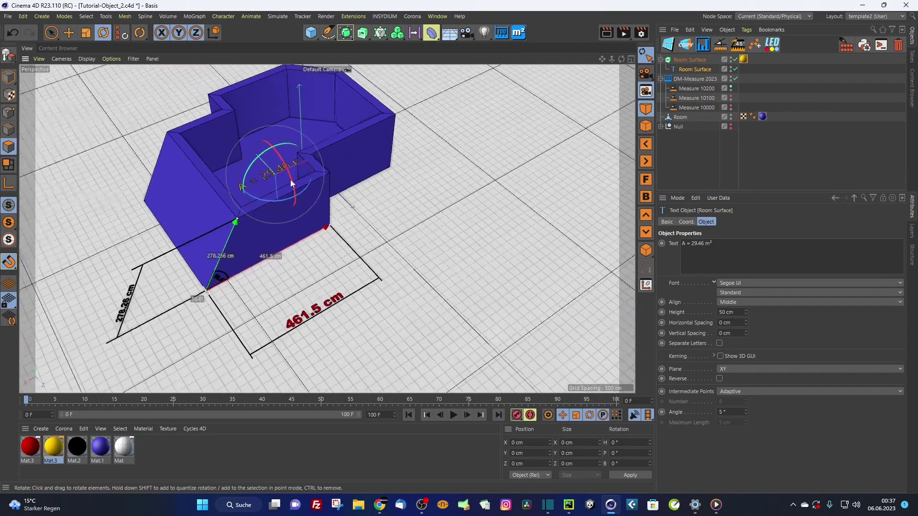
- Select the three adjoining outer wall polygons along the stepped front side of the Room object
click(681, 117)
alt+drag(444, 153, 360, 153)
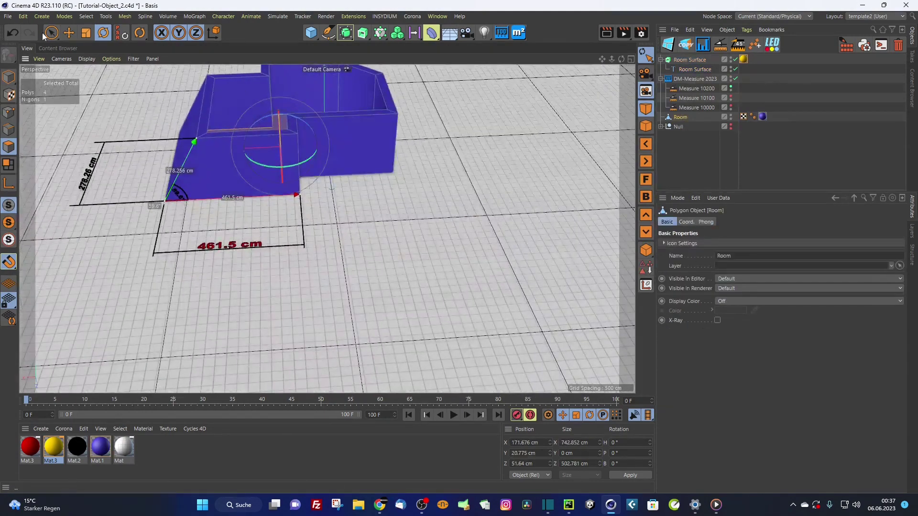
key(space)
click(241, 160)
alt+drag(295, 162, 239, 159)
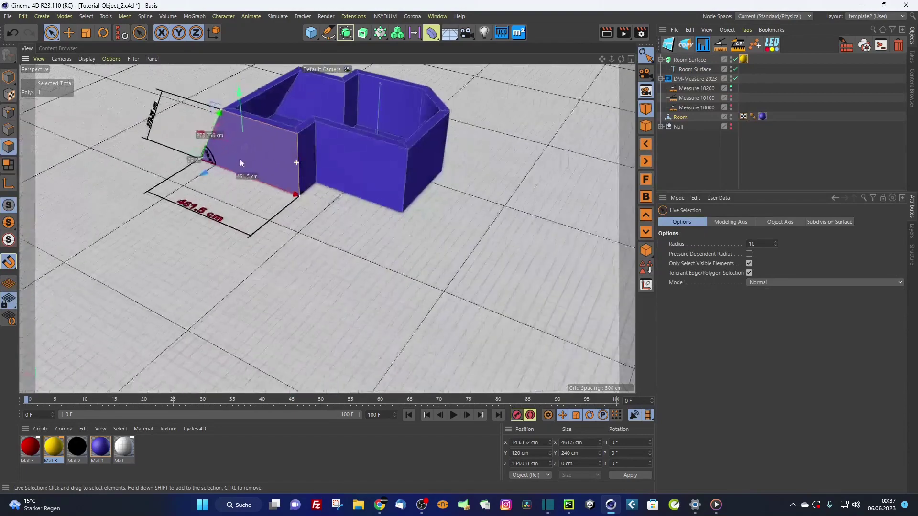
shift+drag(308, 149, 337, 156)
alt+drag(389, 183, 466, 184)
- Calculate the surface area of the three selected wall polygons in meters with DM_Surface
click(525, 35)
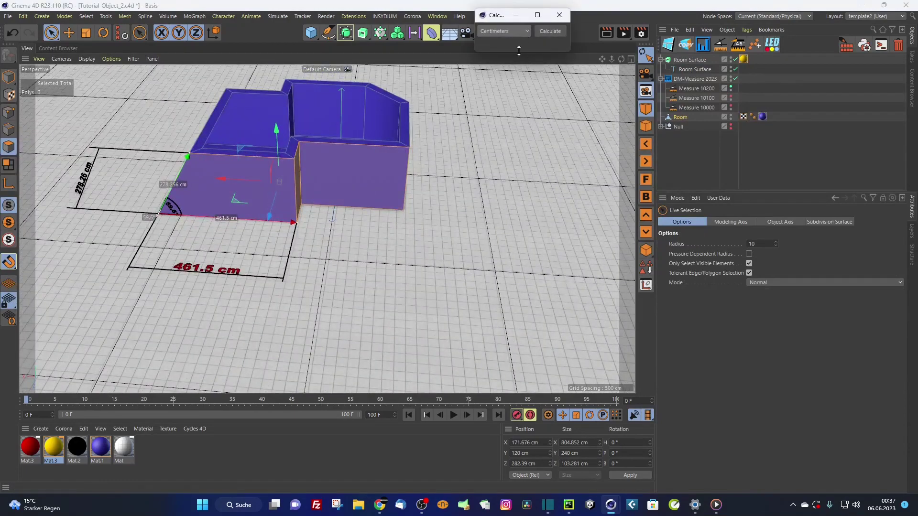
click(525, 33)
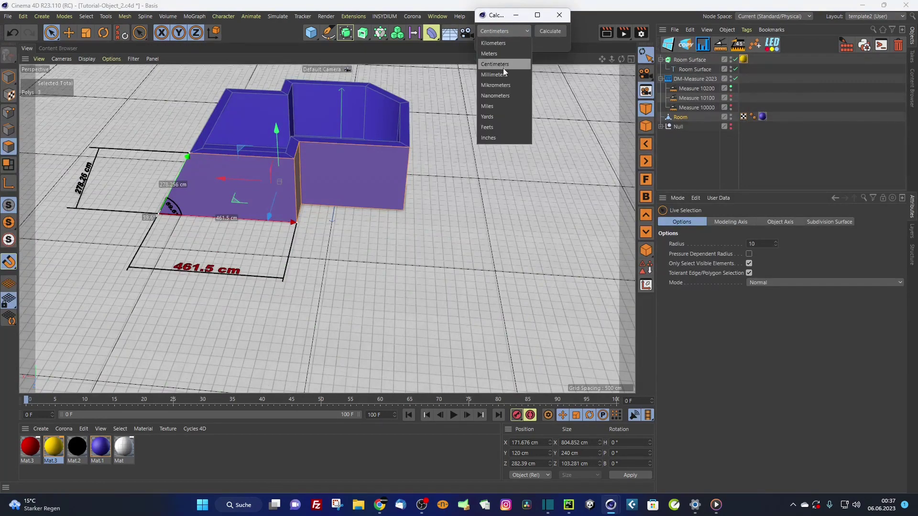
click(499, 54)
click(550, 32)
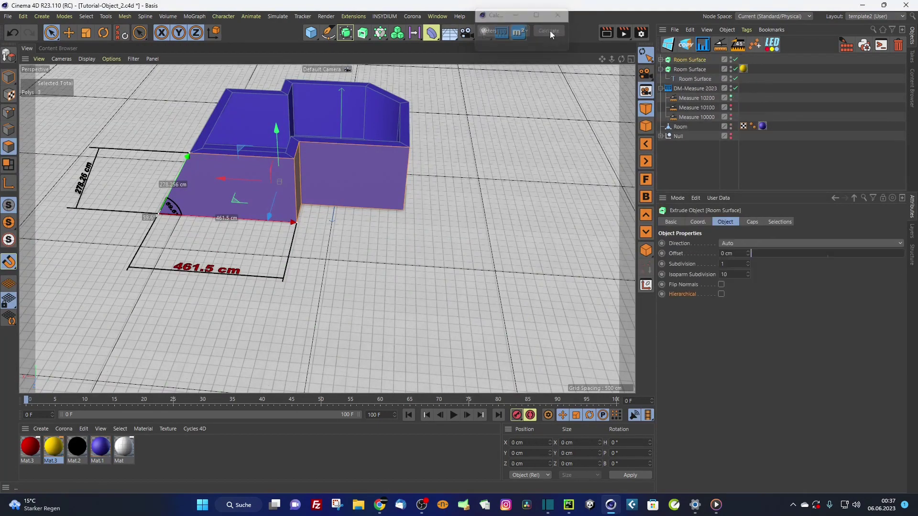
- Raise the wall area label above the room's front wall and rotate it to read from the front
scroll(318, 193, up, 3)
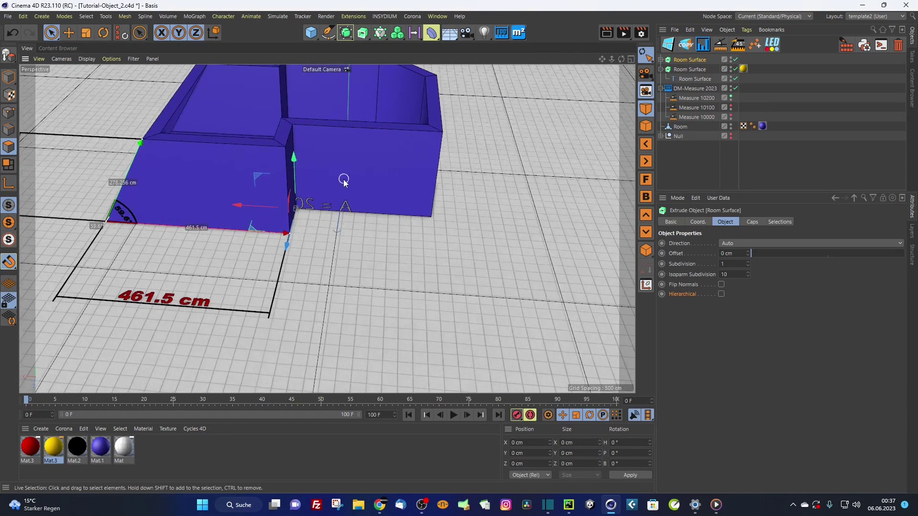
key(e)
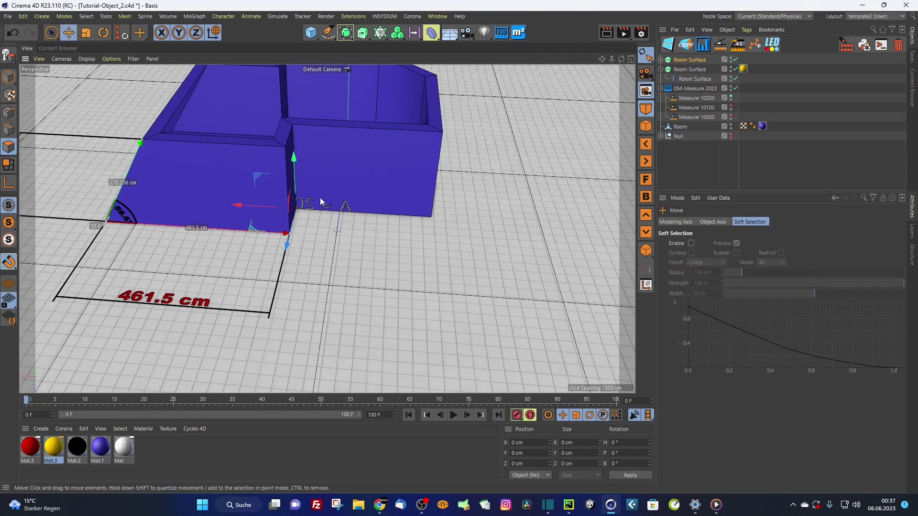
drag(294, 158, 298, 74)
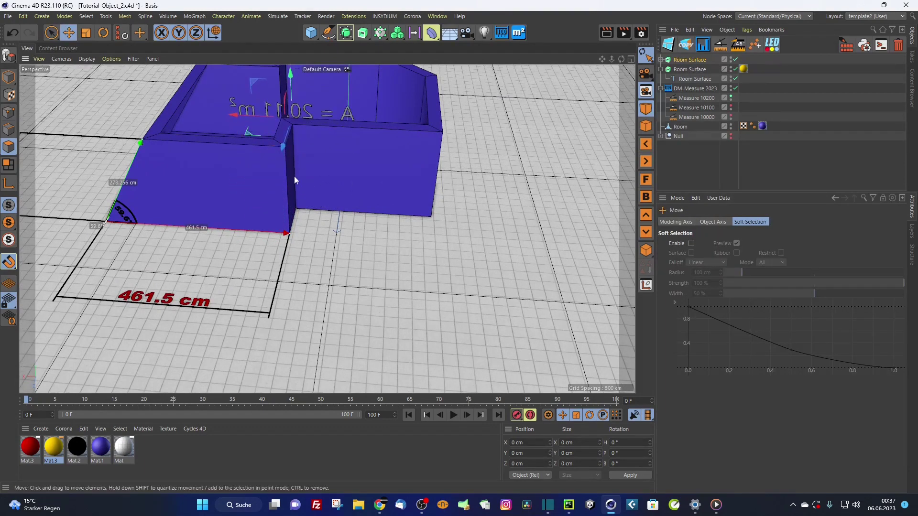
key(r)
drag(301, 141, 265, 65)
alt+drag(338, 150, 387, 172)
alt+drag(354, 141, 292, 161)
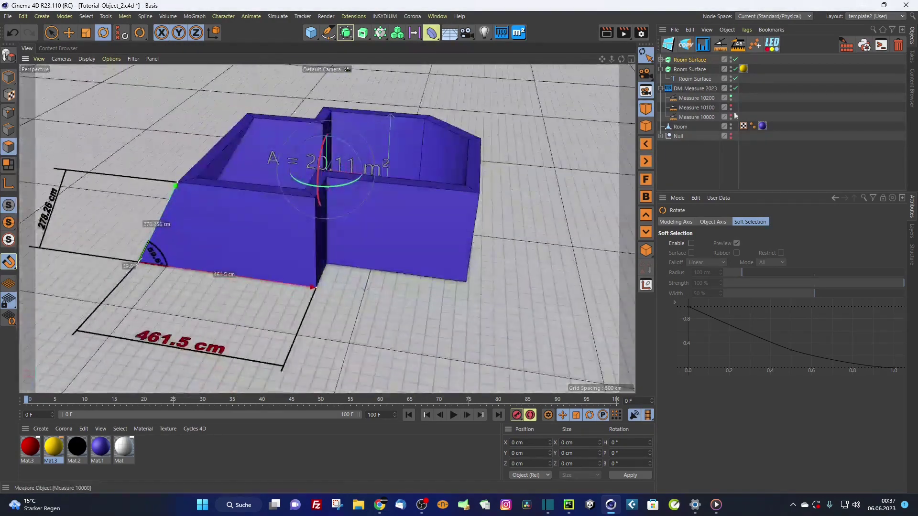
- Calculate the surface area of the entire Room object in meters, without a polygon selection
click(681, 127)
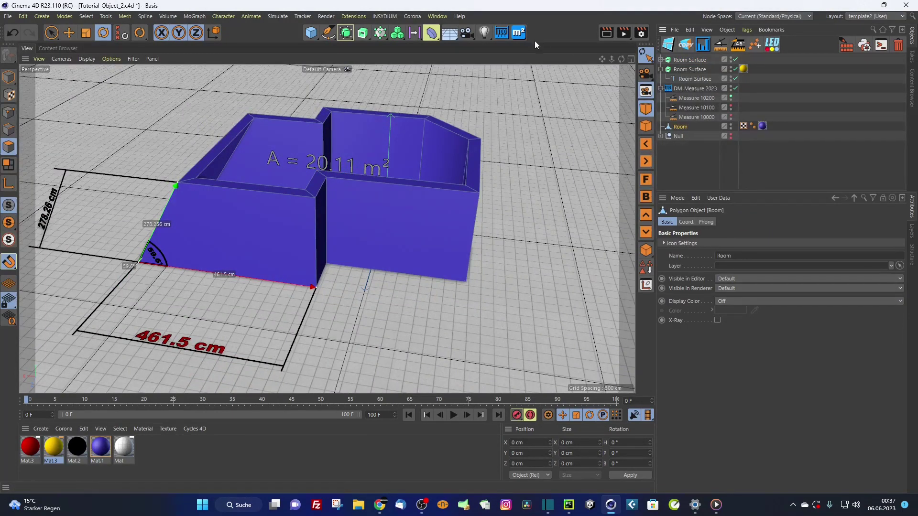
click(507, 32)
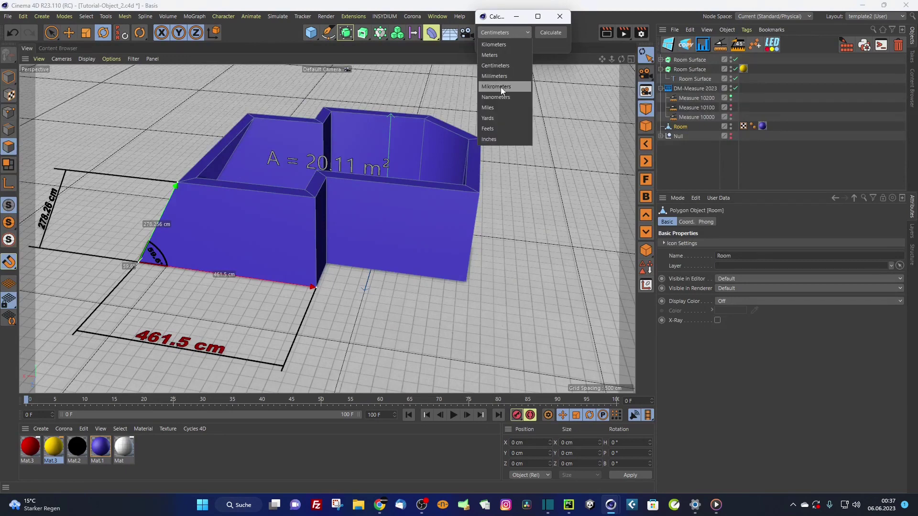
click(495, 56)
click(542, 33)
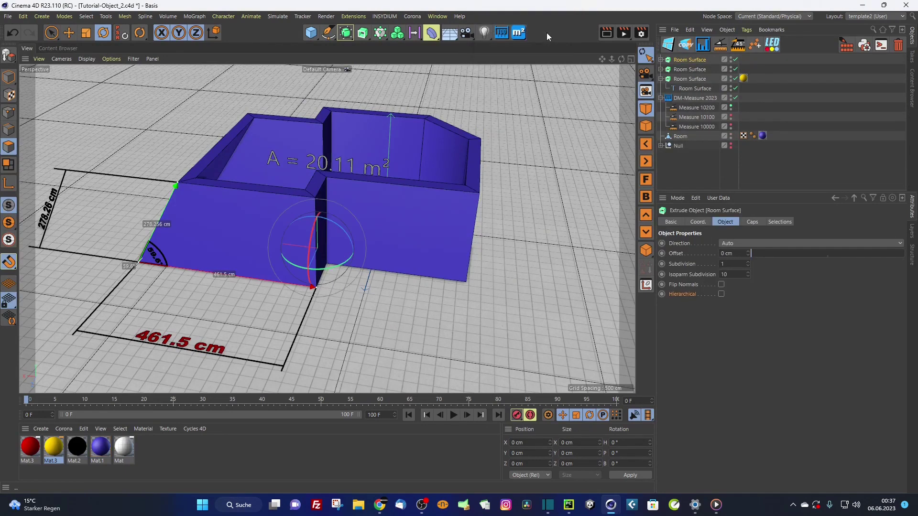
- Move the whole-room area label up above the walls and view it from both sides of the room
key(e)
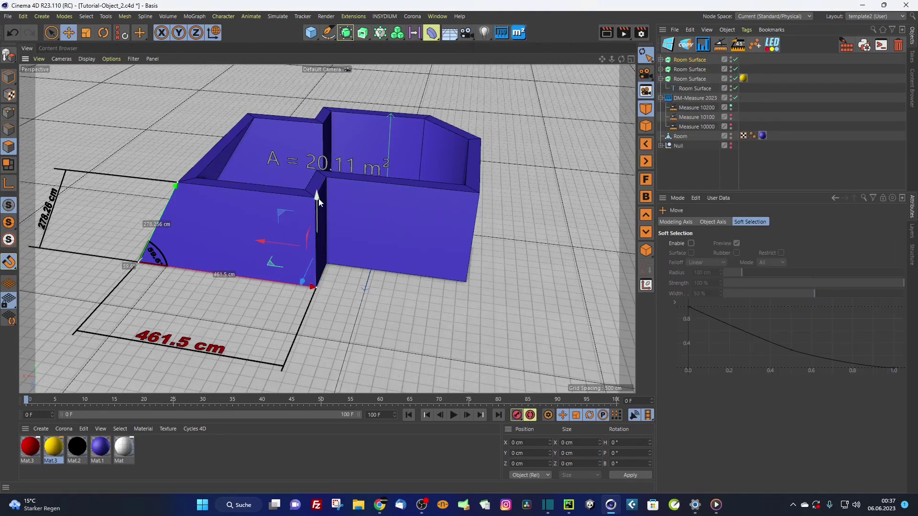
drag(317, 199, 326, 77)
alt+drag(329, 131, 195, 137)
alt+middle_drag(195, 137, 289, 204)
alt+drag(288, 203, 260, 156)
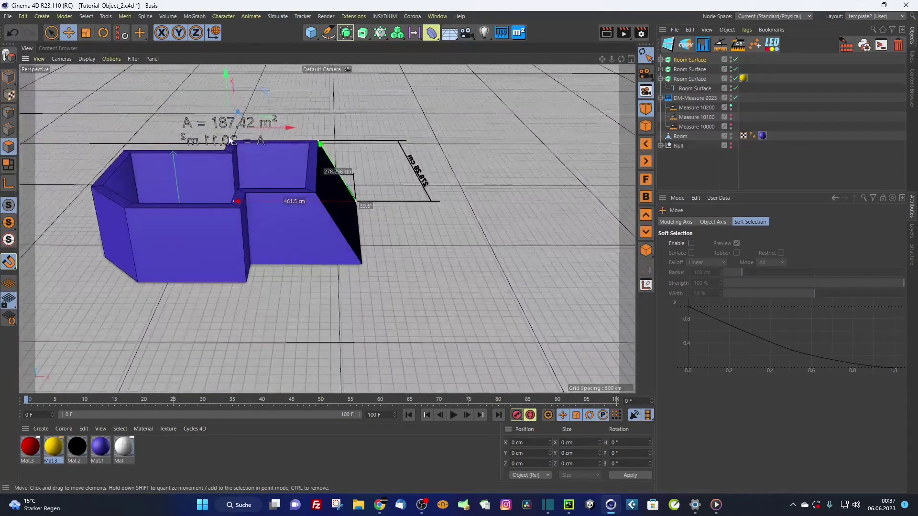
alt+right_drag(228, 132, 252, 125)
alt+drag(253, 121, 390, 181)
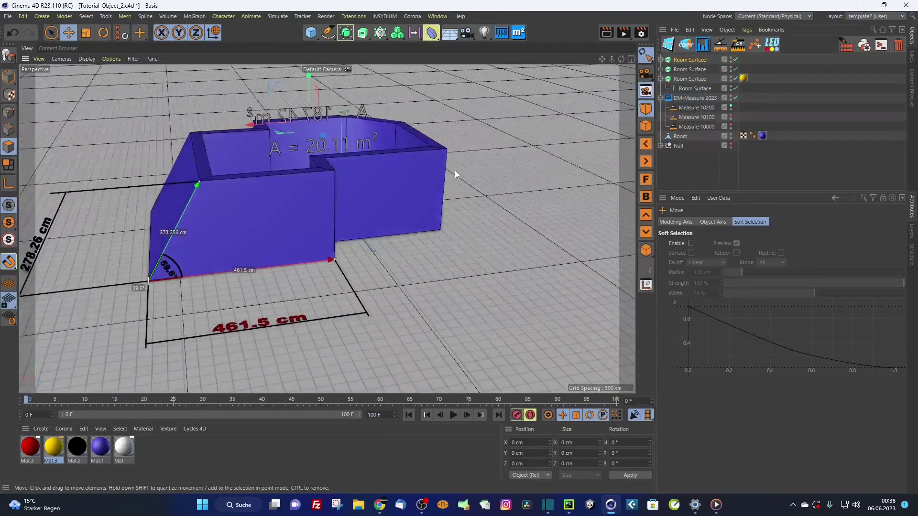